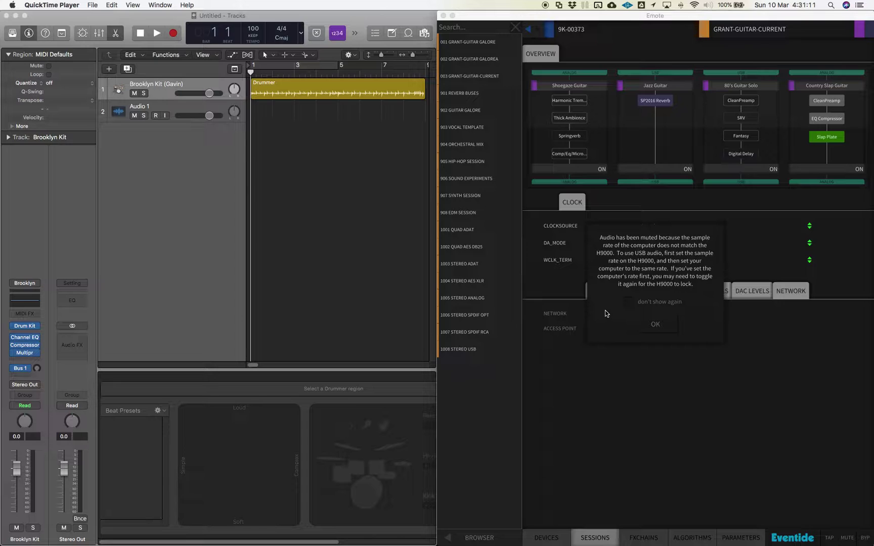
Step: Dismiss the sample-rate mismatch warning and set the Logic Pro X project's audio sample rate to 48 kHz
{"action": "left_click", "coordinate": [652, 322]}
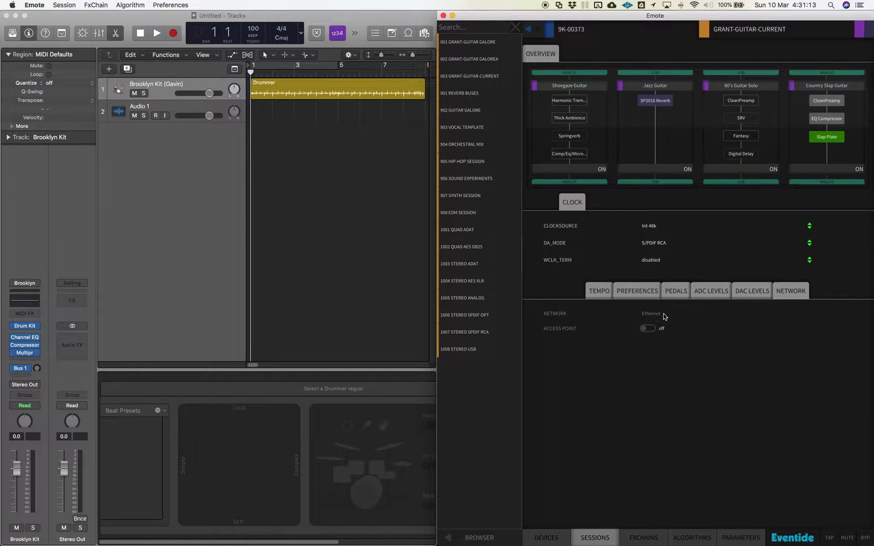
{"action": "left_click", "coordinate": [355, 211]}
{"action": "left_click", "coordinate": [71, 6]}
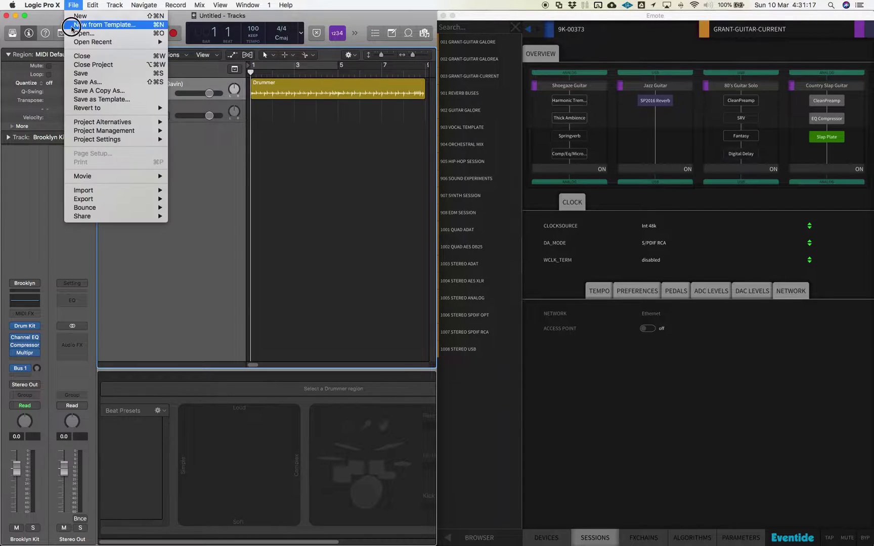
{"action": "mouse_move", "coordinate": [93, 140]}
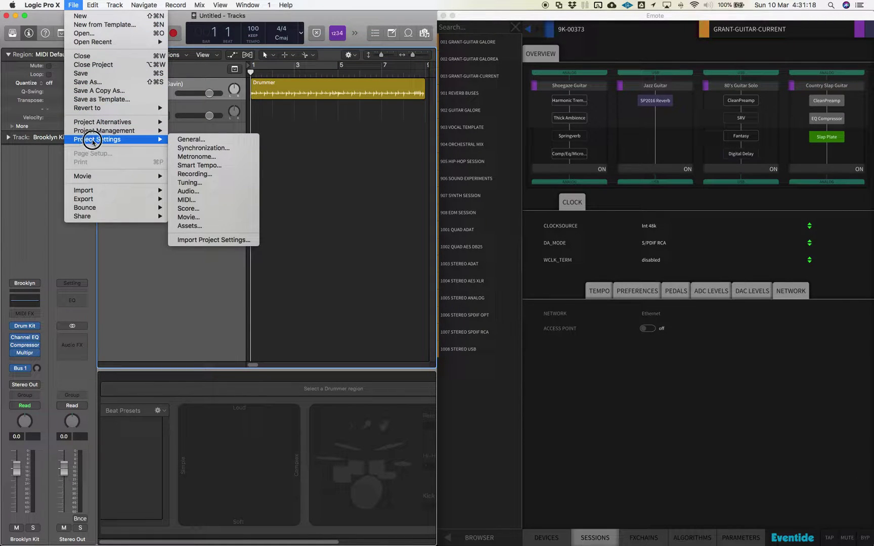
{"action": "left_click", "coordinate": [196, 192]}
{"action": "left_click", "coordinate": [427, 261]}
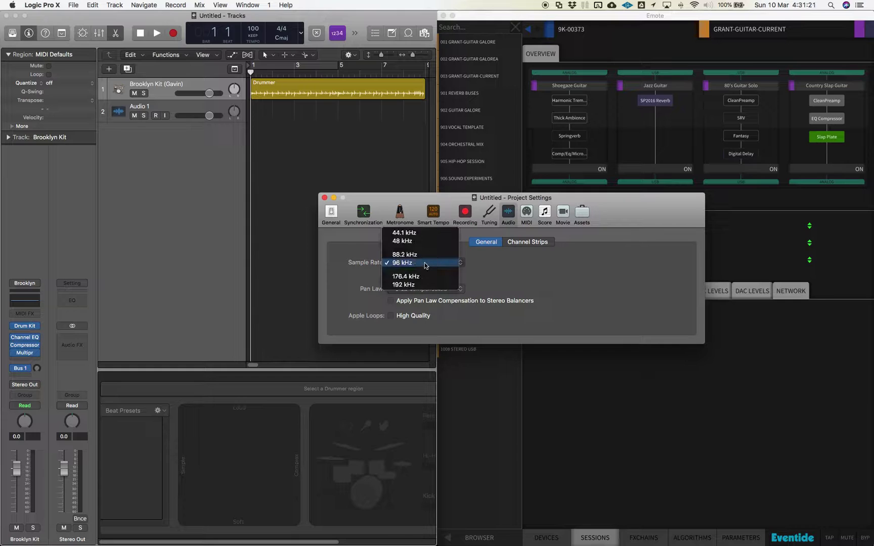
{"action": "left_click", "coordinate": [419, 241]}
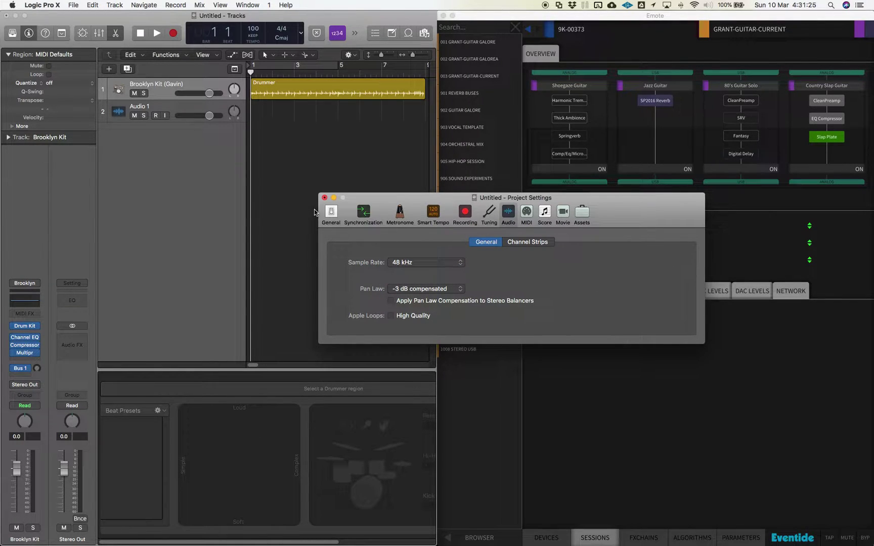
{"action": "left_click", "coordinate": [324, 198]}
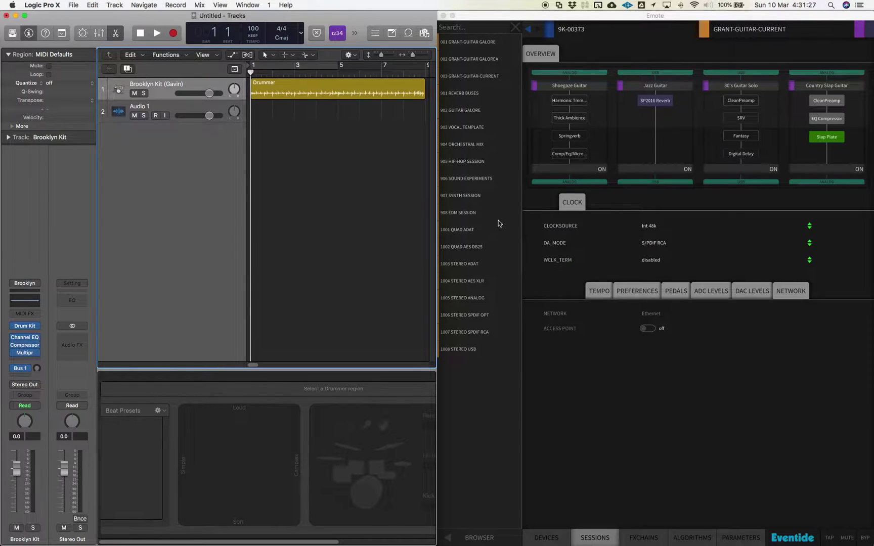
Step: Find and open the Audio MIDI Setup application with a system search
{"action": "left_click", "coordinate": [674, 372]}
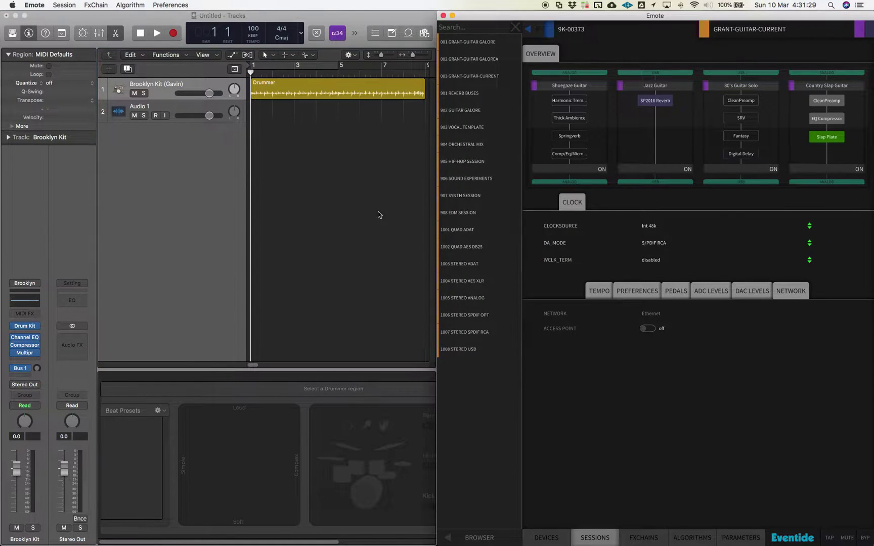
{"action": "left_click", "coordinate": [353, 195]}
{"action": "key", "text": "super+Tab"}
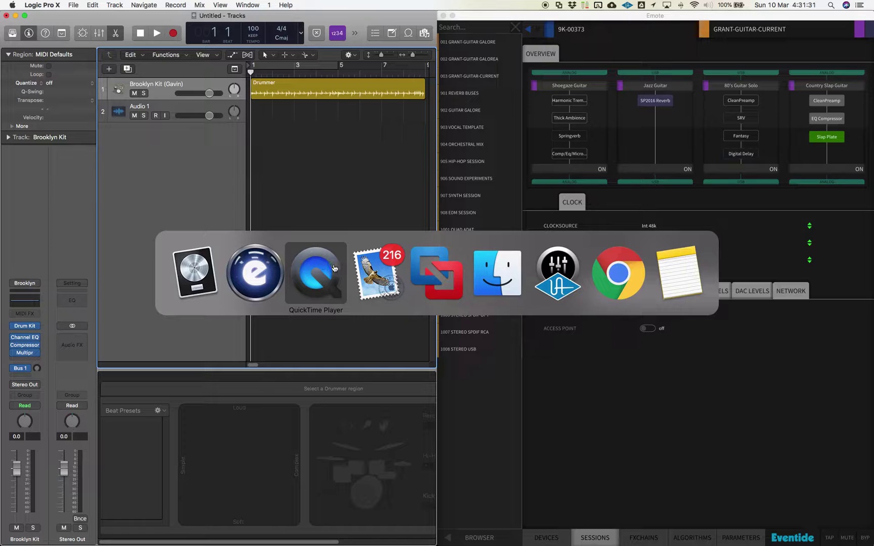
{"action": "key", "text": "Escape"}
{"action": "key", "text": "super+space"}
{"action": "type", "text": "auid"}
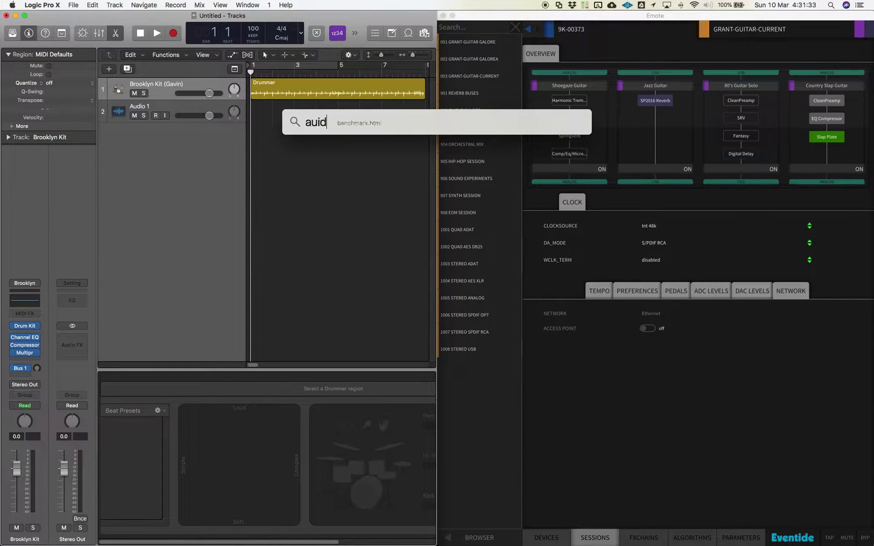
{"action": "key", "text": "BackSpace"}
{"action": "key", "text": "BackSpace"}
{"action": "type", "text": "d"}
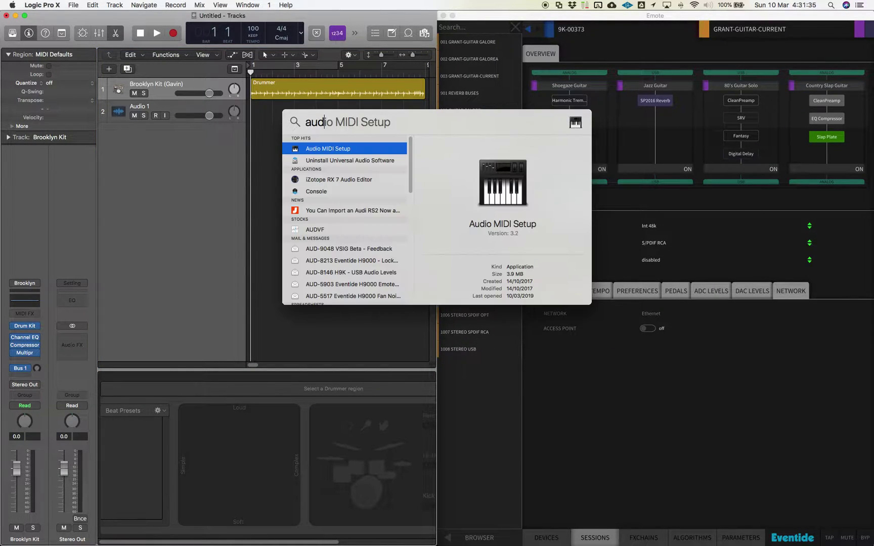
{"action": "key", "text": "Return"}
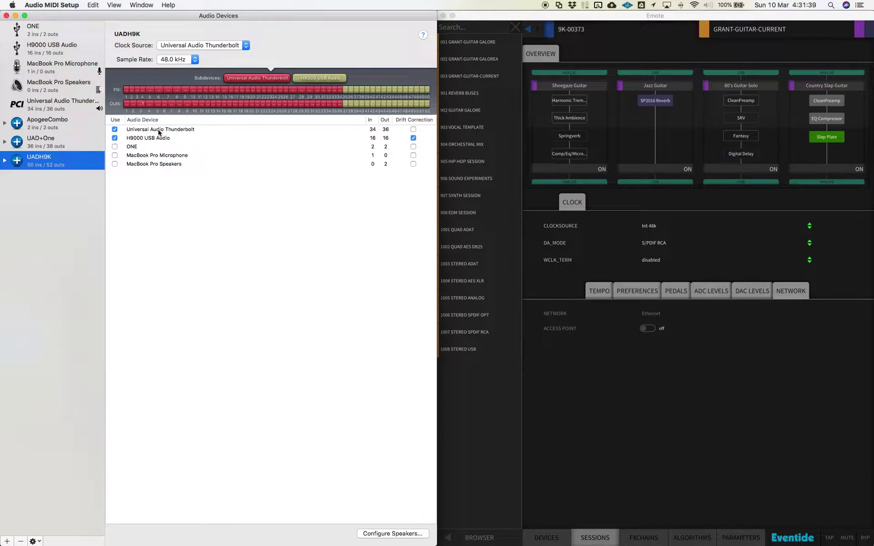
Step: Enlarge the Audio Devices window and inspect the Universal Audio Thunderbolt and H9000 USB Audio subdevices of UADH9K
{"action": "left_click_drag", "start_coordinate": [198, 15], "coordinate": [195, 6]}
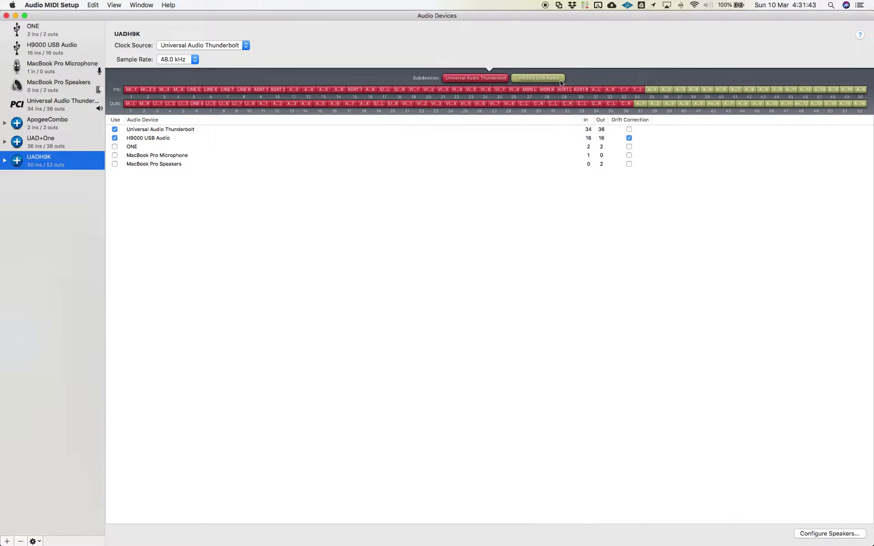
{"action": "left_click", "coordinate": [526, 78]}
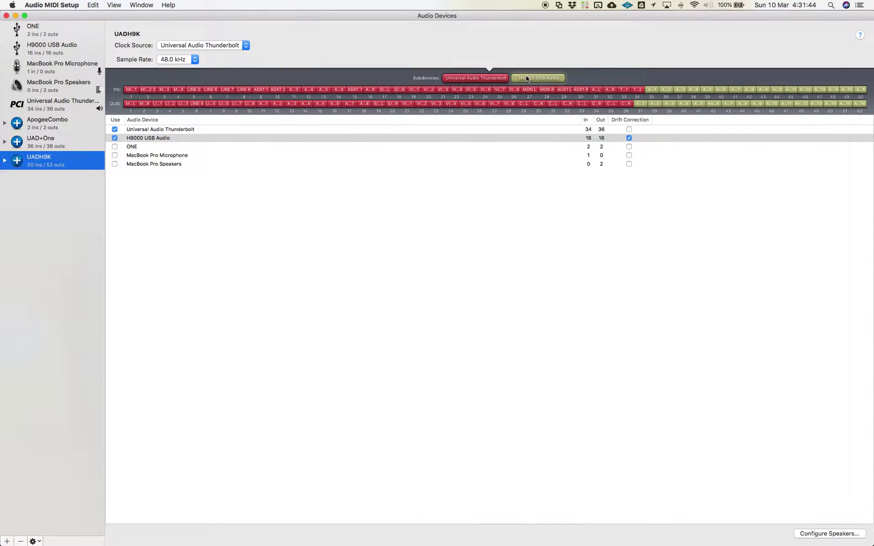
{"action": "left_click", "coordinate": [495, 79]}
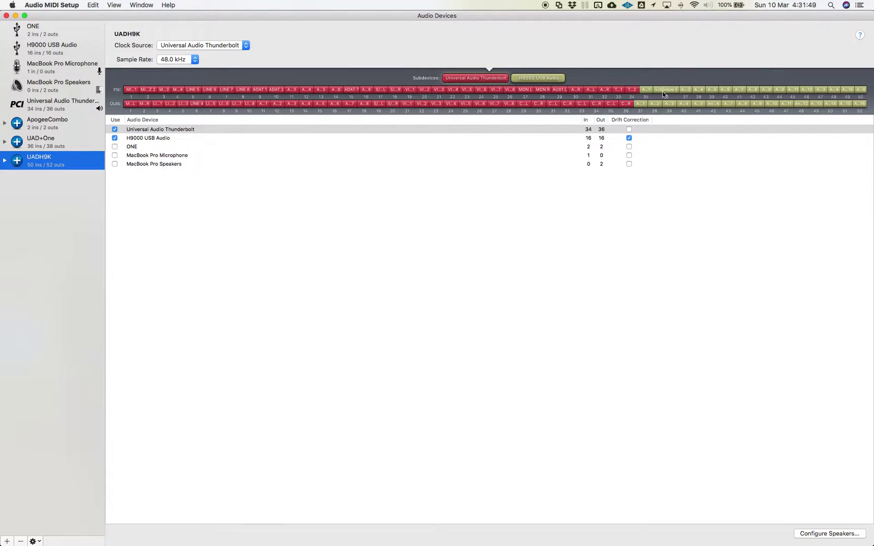
{"action": "left_click", "coordinate": [541, 80]}
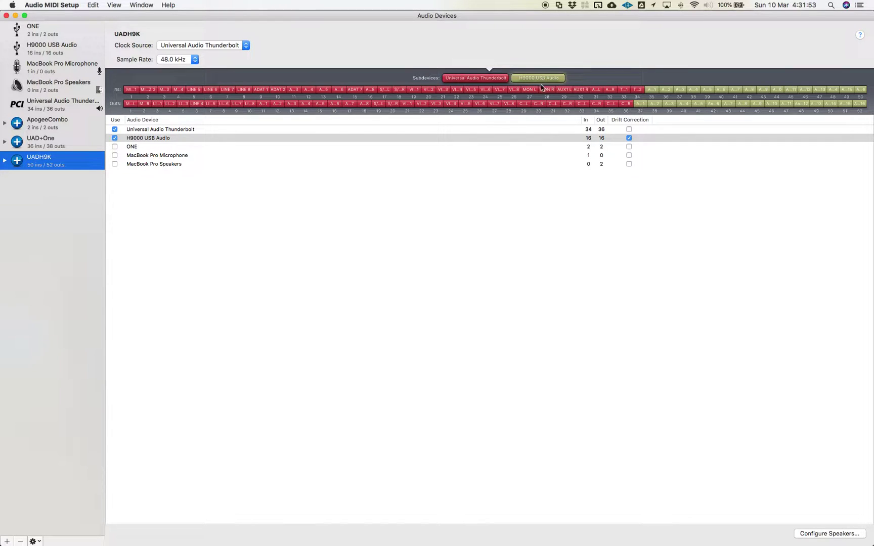
Step: Switch back to Logic Pro X and check its audio input and output devices against the UADH9K aggregate device
{"action": "key", "text": "super+Tab"}
{"action": "left_click", "coordinate": [215, 278]}
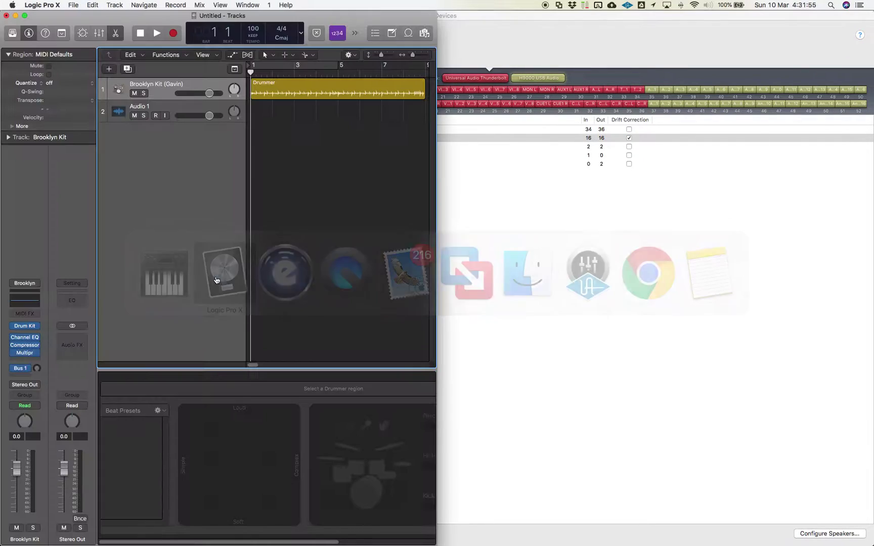
{"action": "key", "text": "super+Tab"}
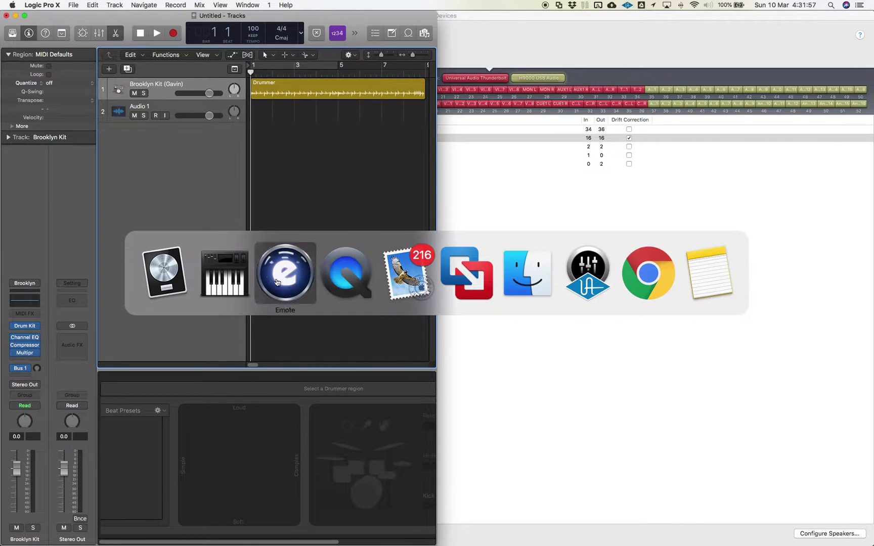
{"action": "left_click", "coordinate": [290, 279]}
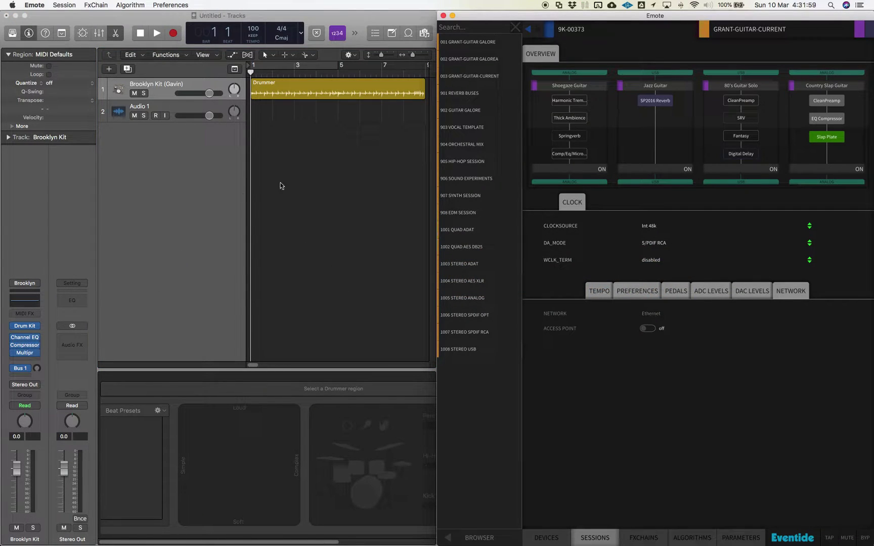
{"action": "left_click", "coordinate": [320, 210]}
{"action": "key", "text": "super+comma"}
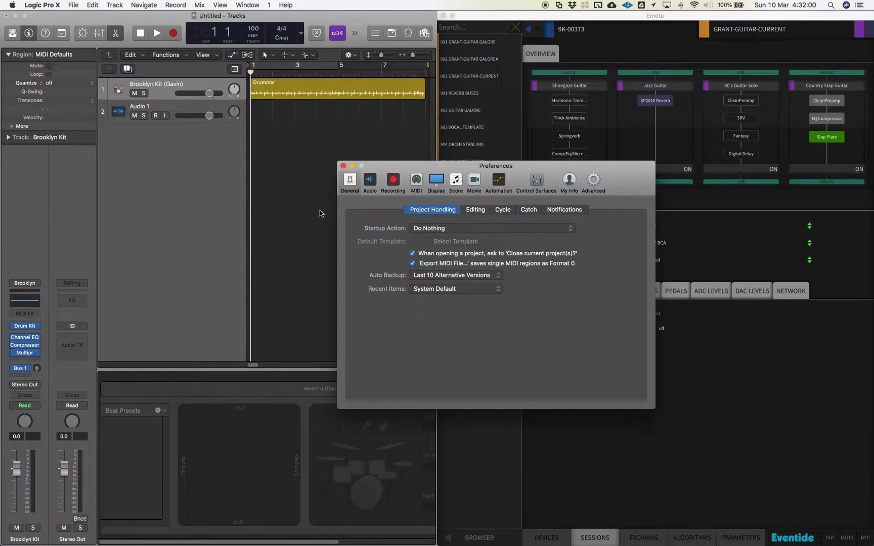
{"action": "left_click", "coordinate": [370, 181]}
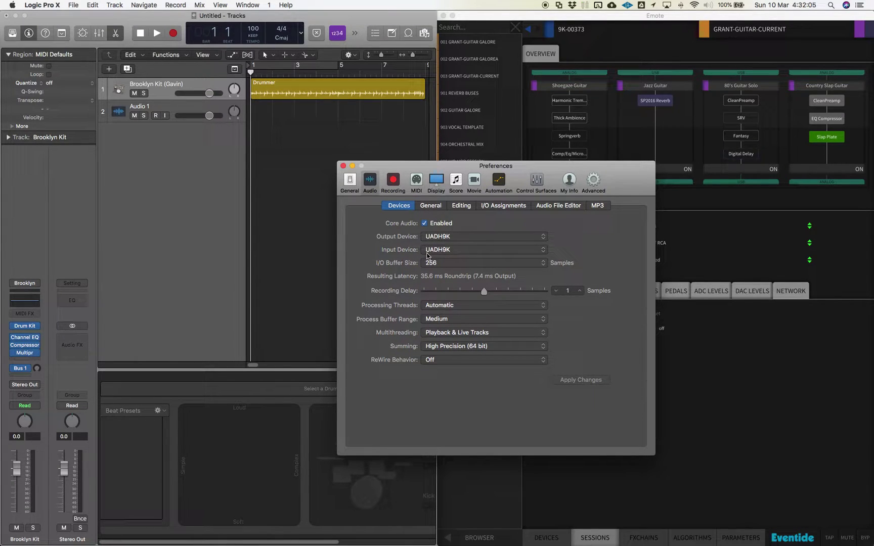
{"action": "key", "text": "super+Tab"}
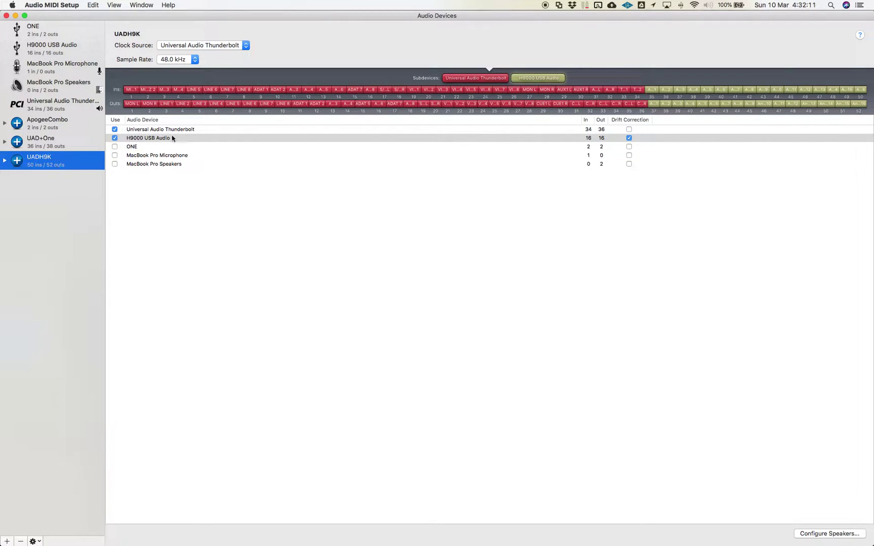
{"action": "key", "text": "super+Tab"}
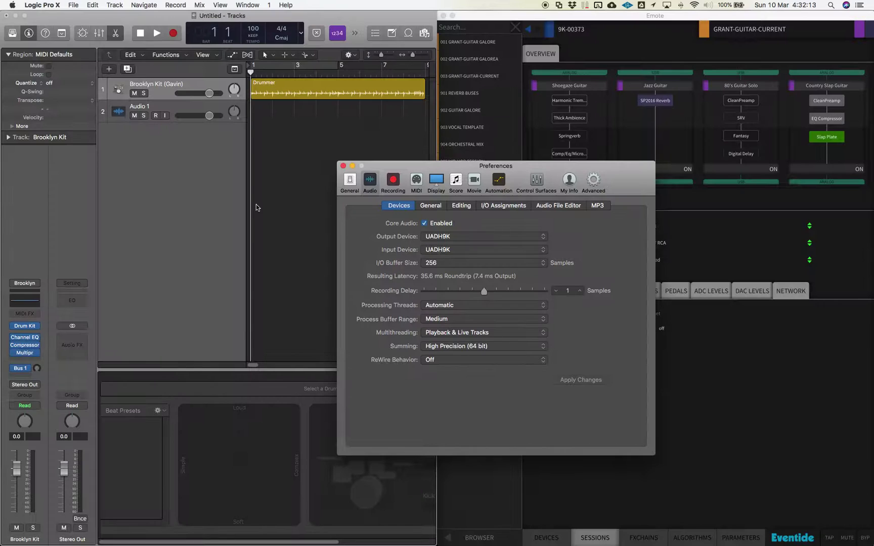
{"action": "left_click", "coordinate": [342, 167]}
Step: Start playback of the Brooklyn Kit drum region in Logic Pro X with cycle mode enabled over the first four bars
{"action": "left_click", "coordinate": [606, 379]}
{"action": "left_click", "coordinate": [198, 170]}
{"action": "key", "text": "space"}
{"action": "key", "text": "c"}
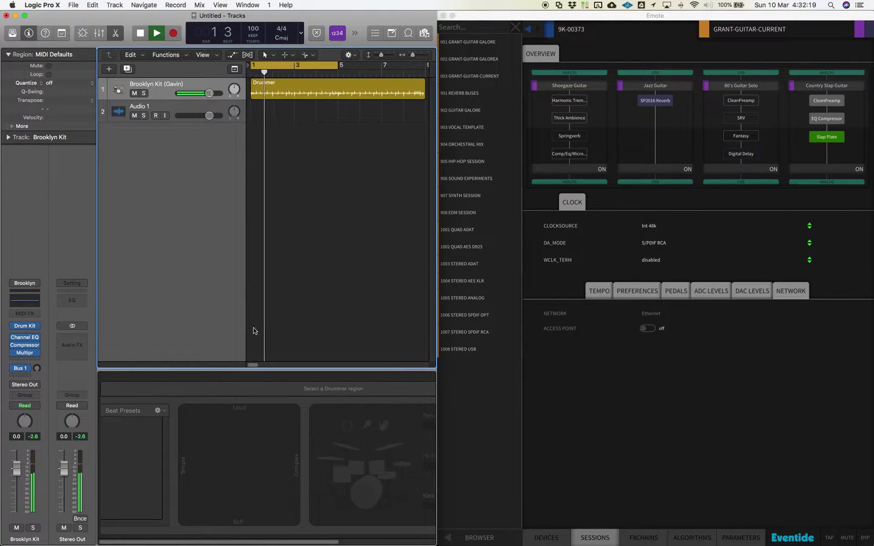
Step: Insert a stereo I/O utility plug-in after the Multipressor on the Brooklyn Kit channel and place its window over the tracks area
{"action": "left_click", "coordinate": [28, 360]}
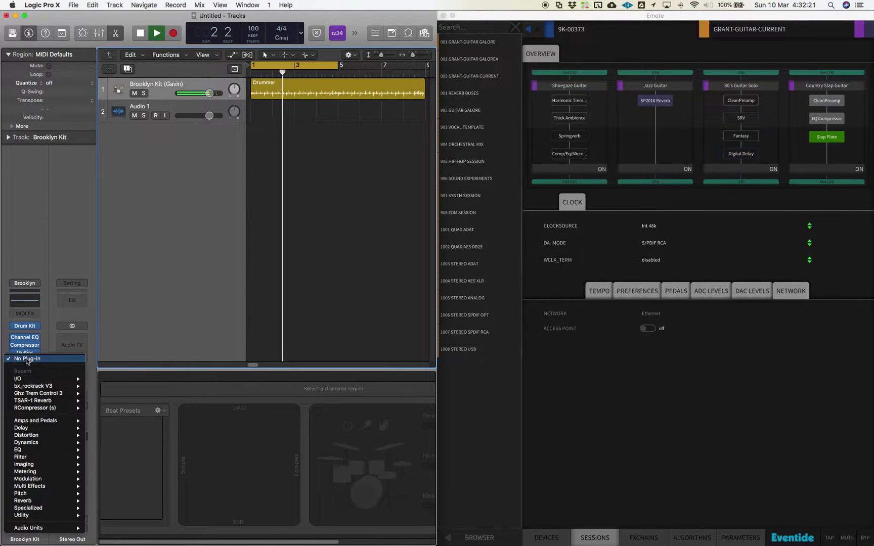
{"action": "mouse_move", "coordinate": [75, 515]}
{"action": "mouse_move", "coordinate": [109, 522]}
{"action": "left_click", "coordinate": [169, 522]}
{"action": "left_click_drag", "start_coordinate": [99, 28], "coordinate": [248, 131]}
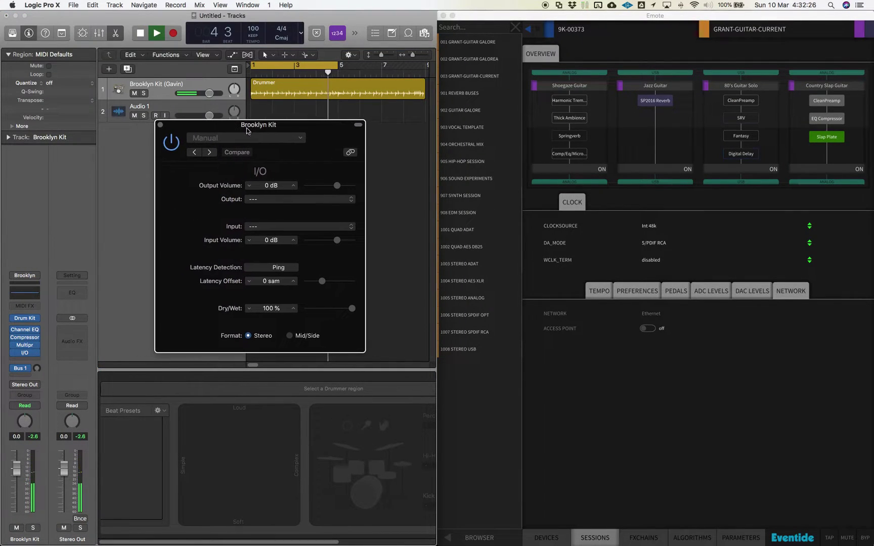
Step: Set the I/O plug-in's output to 41-42 (Analogue 5/6) and input to 39-40 (Analogue 5/6), keeping Dry/Wet at 100%
{"action": "left_click", "coordinate": [318, 200]}
{"action": "left_click", "coordinate": [281, 352]}
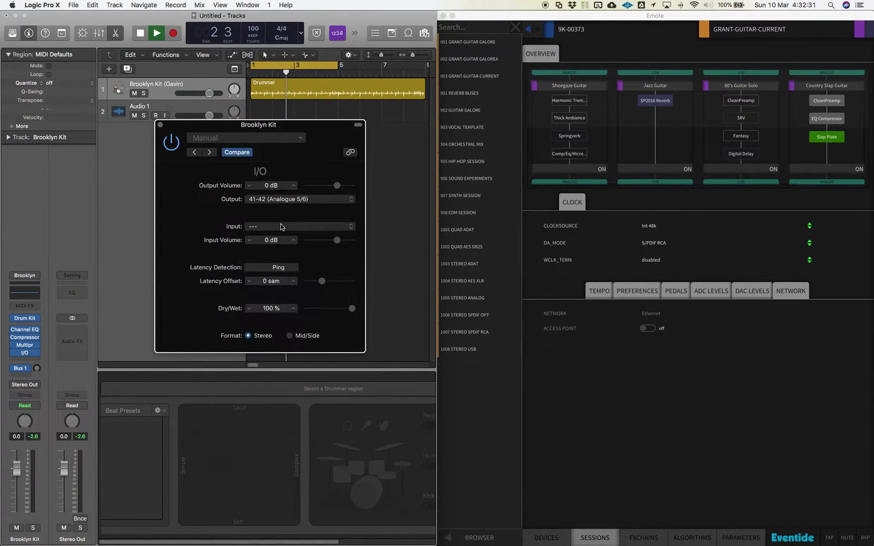
{"action": "left_click", "coordinate": [293, 226]}
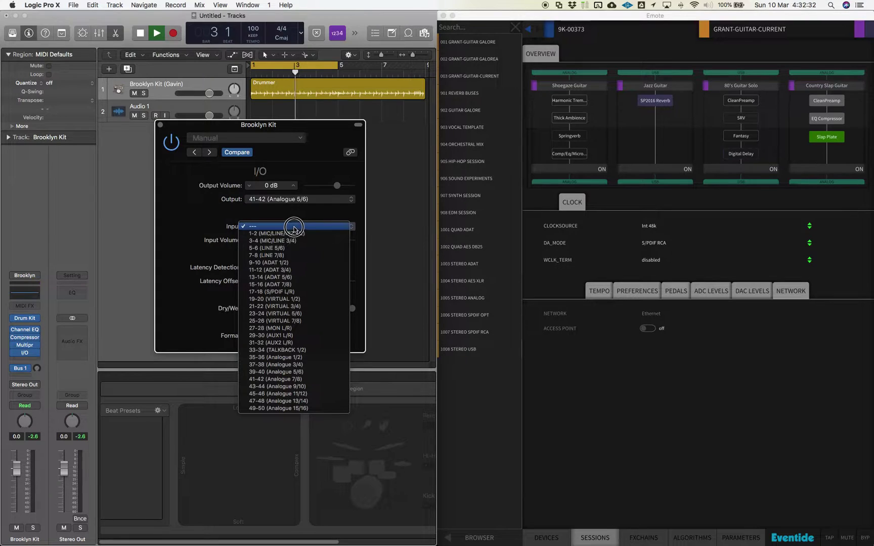
{"action": "left_click", "coordinate": [286, 373]}
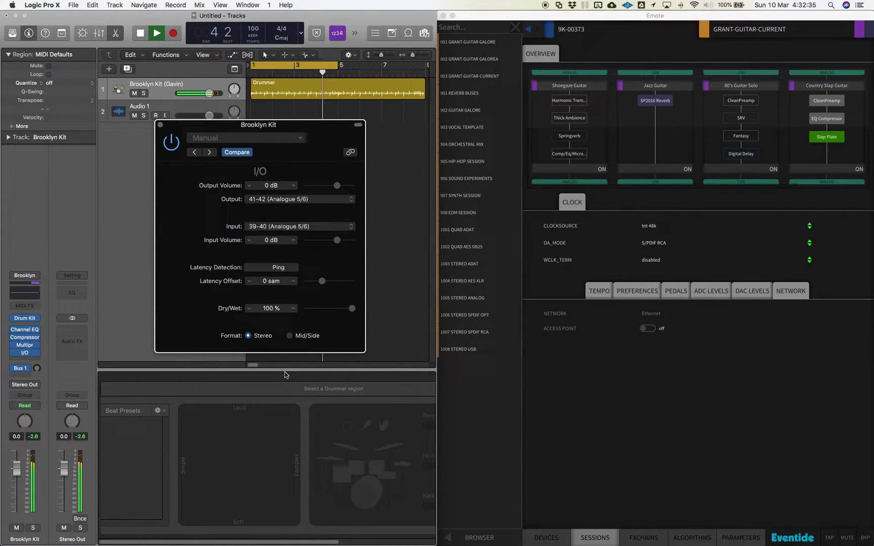
{"action": "mouse_move", "coordinate": [352, 309]}
{"action": "left_mouse_down"}
{"action": "mouse_move", "coordinate": [299, 311]}
{"action": "mouse_move", "coordinate": [359, 312]}
{"action": "left_mouse_up"}
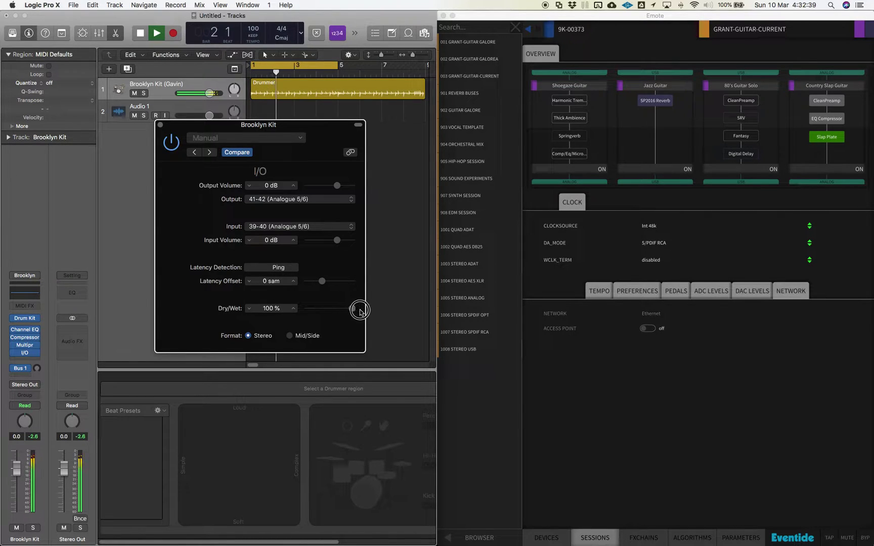
Step: Switch to Emote, open the Jazz Guitar chain, and check which physical USB input and output channels it uses
{"action": "left_click", "coordinate": [652, 378]}
{"action": "double_click", "coordinate": [675, 120]}
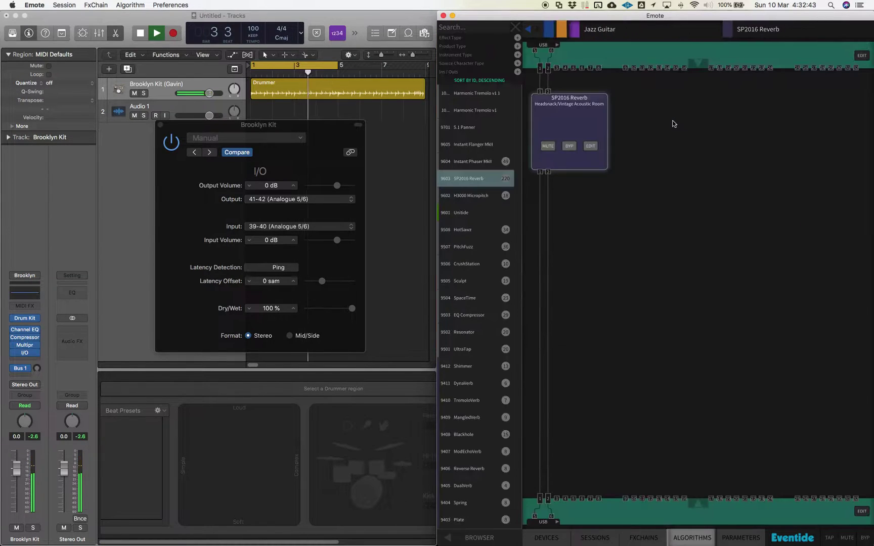
{"action": "left_click", "coordinate": [699, 64]}
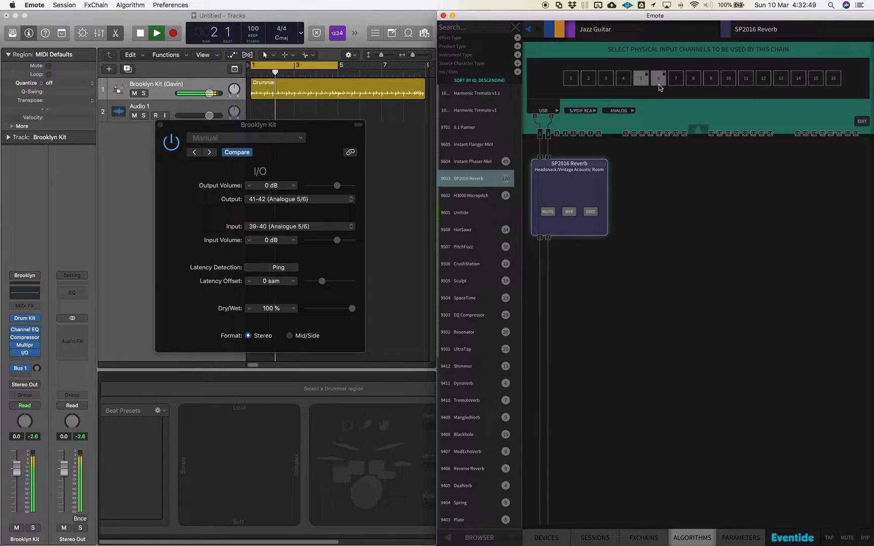
{"action": "left_click", "coordinate": [698, 132]}
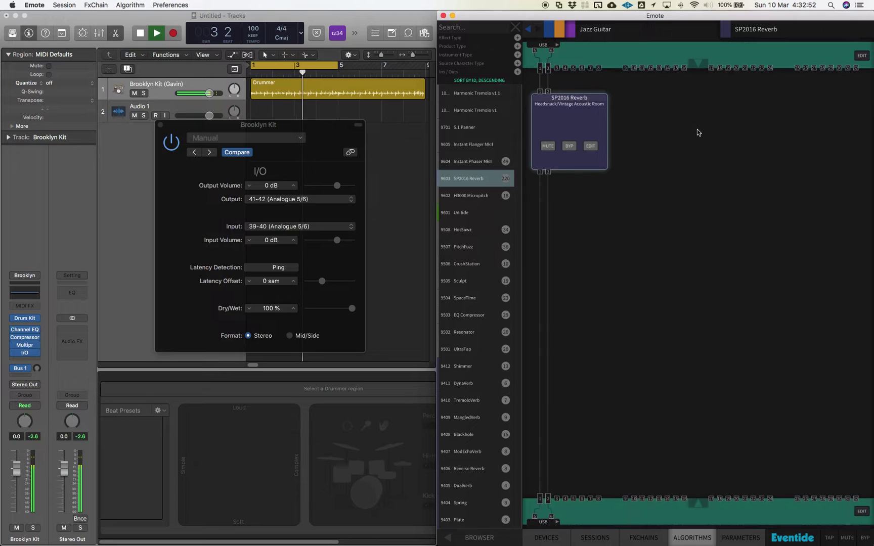
{"action": "left_click", "coordinate": [696, 502]}
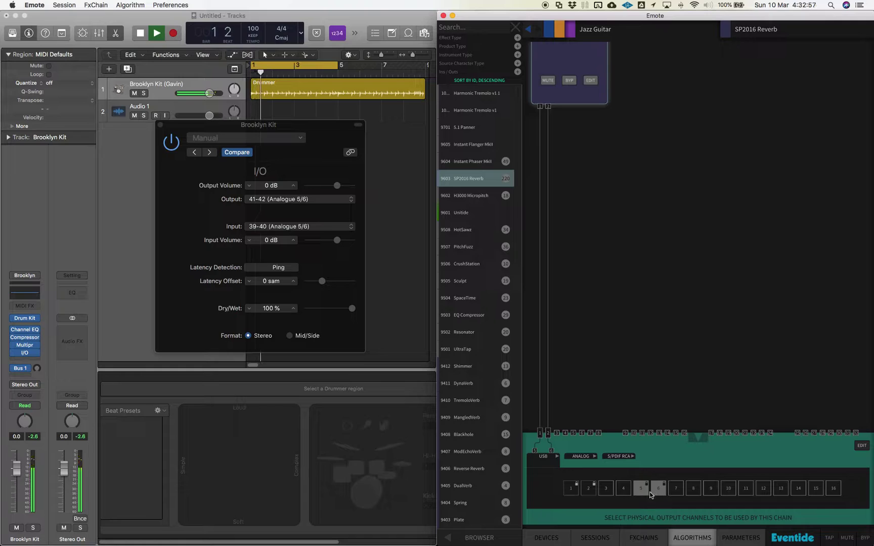
{"action": "left_click", "coordinate": [697, 437]}
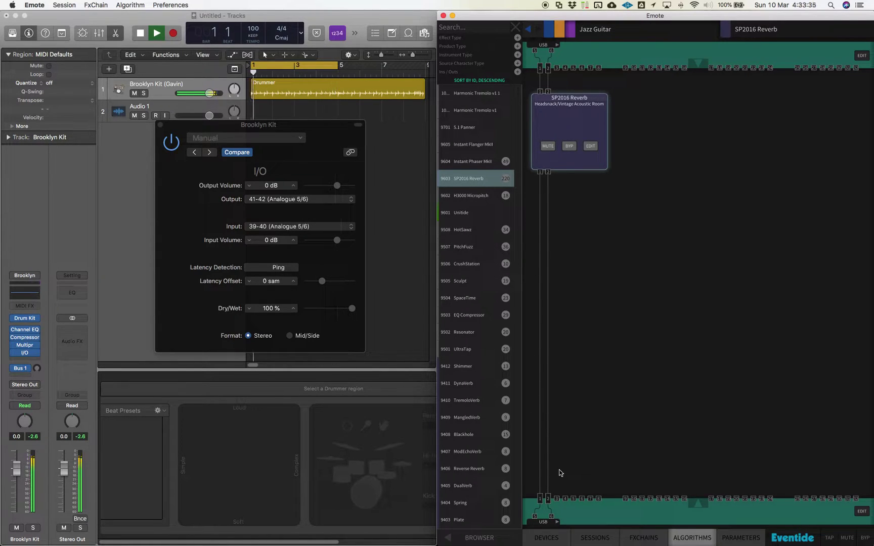
Step: Add the Unitide algorithm beside SP2016 Reverb in the Jazz Guitar chain and feed it from physical USB inputs 7 and 8
{"action": "left_click_drag", "start_coordinate": [461, 212], "coordinate": [652, 225]}
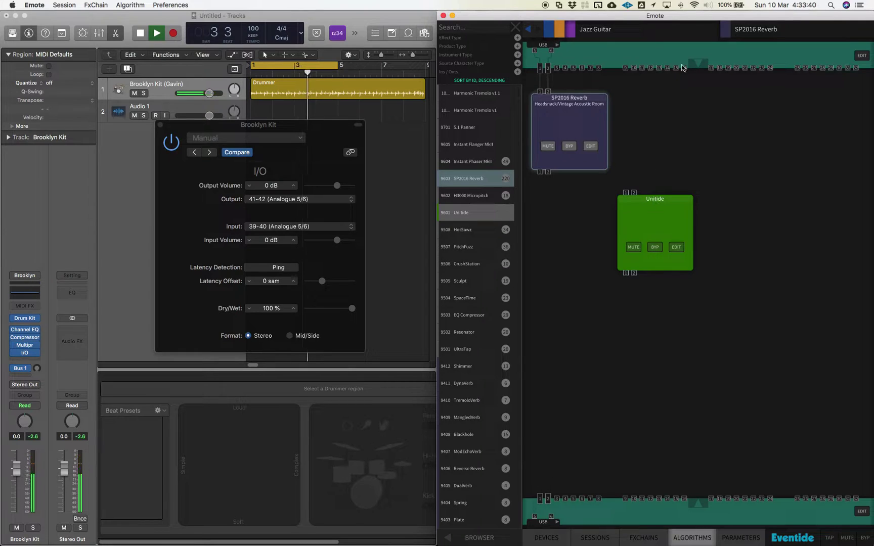
{"action": "left_click", "coordinate": [697, 65]}
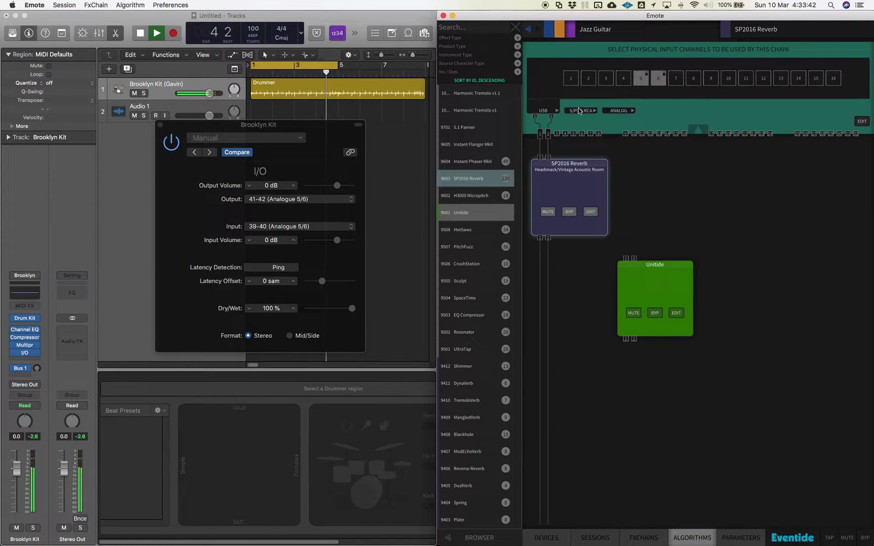
{"action": "left_click", "coordinate": [676, 80]}
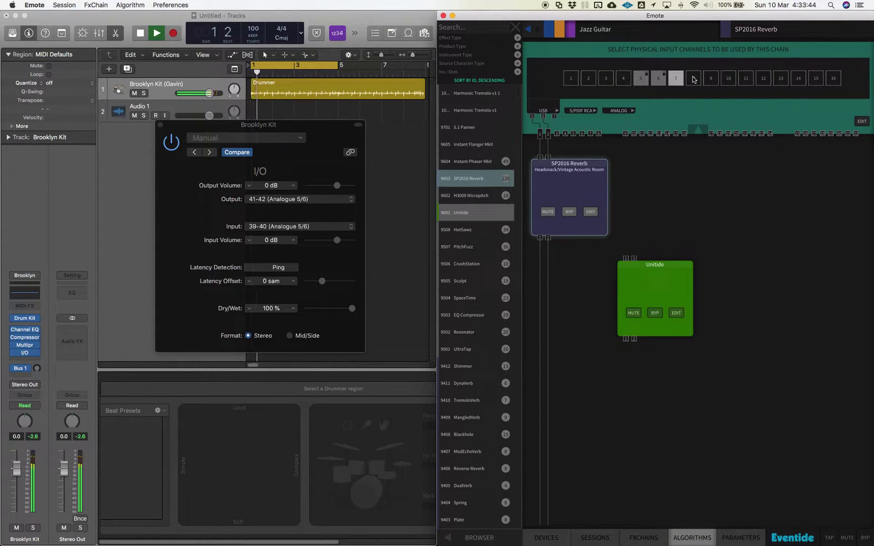
{"action": "left_click", "coordinate": [694, 79]}
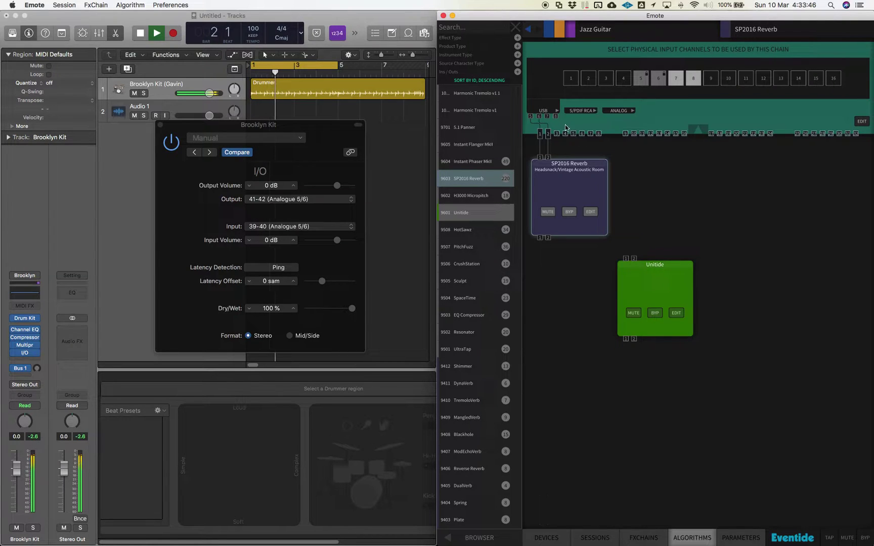
{"action": "left_click_drag", "start_coordinate": [547, 117], "coordinate": [626, 258]}
{"action": "left_click_drag", "start_coordinate": [564, 132], "coordinate": [674, 174]}
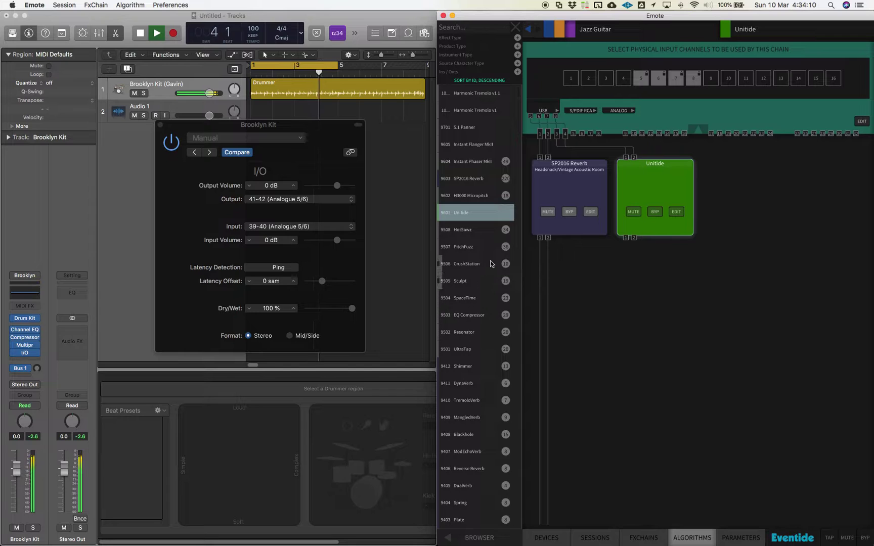
Step: Search the algorithm browser for "gyre", add The Gyre-Clean-Grant 1 preset to the right of Unitide, and clear the search
{"action": "scroll", "coordinate": [463, 334], "scroll_direction": "down", "scroll_amount": 10}
{"action": "scroll", "coordinate": [466, 339], "scroll_direction": "down", "scroll_amount": 12}
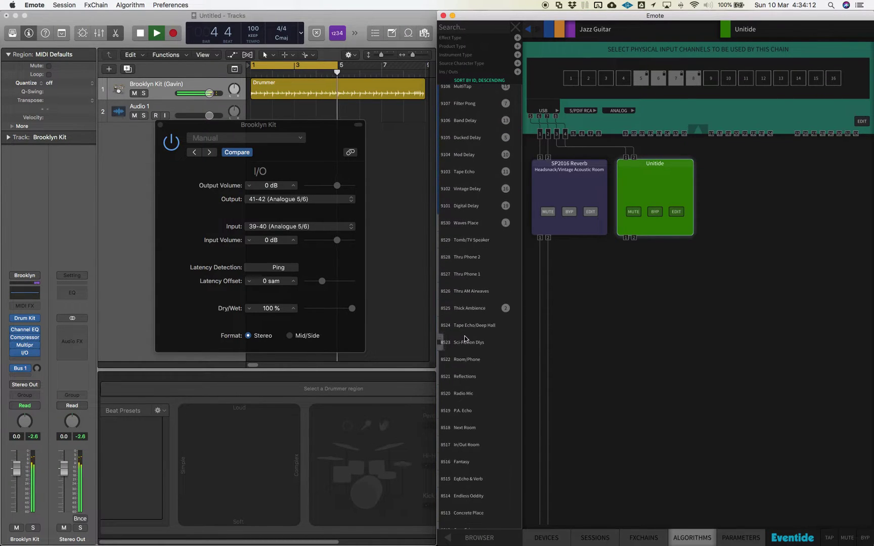
{"action": "left_click", "coordinate": [462, 26]}
{"action": "type", "text": "gyre"}
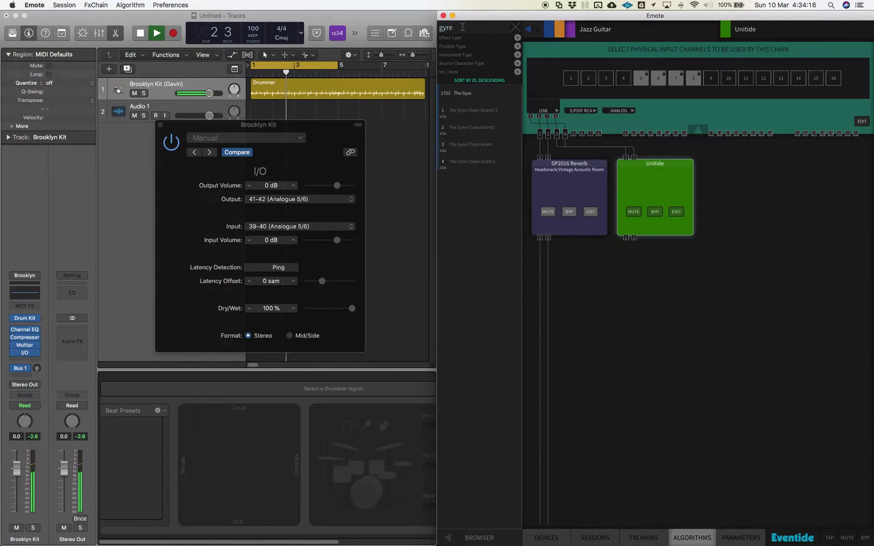
{"action": "left_click_drag", "start_coordinate": [455, 161], "coordinate": [758, 191]}
{"action": "left_click", "coordinate": [515, 26]}
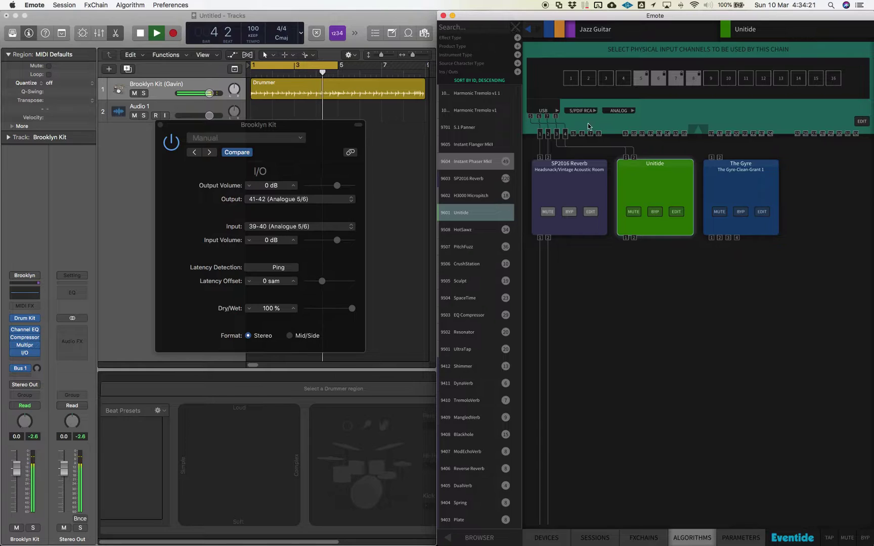
Step: Enable physical USB inputs 9 and 10 for the chain and route them to The Gyre's two inputs
{"action": "left_click", "coordinate": [711, 80]}
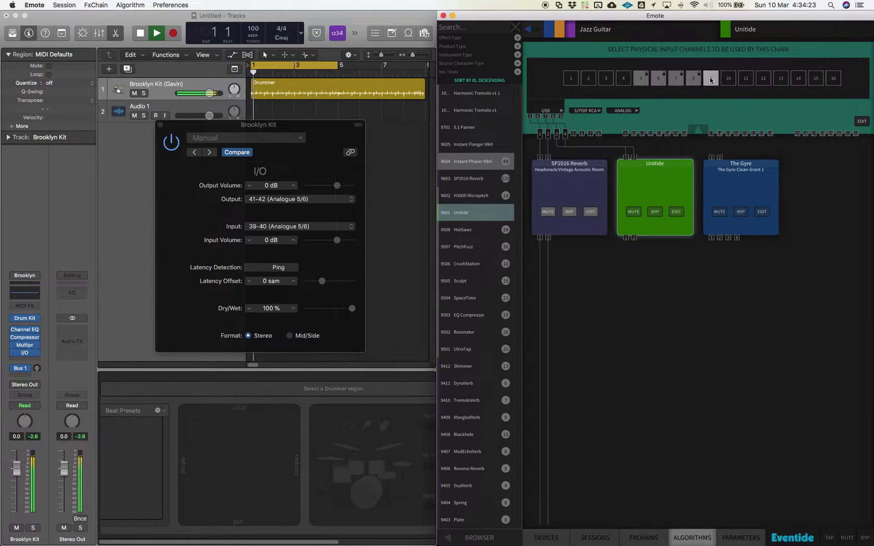
{"action": "left_click", "coordinate": [728, 79]}
{"action": "mouse_move", "coordinate": [564, 116]}
{"action": "left_mouse_down"}
{"action": "mouse_move", "coordinate": [714, 142]}
{"action": "mouse_move", "coordinate": [713, 168]}
{"action": "mouse_move", "coordinate": [709, 155]}
{"action": "left_mouse_up"}
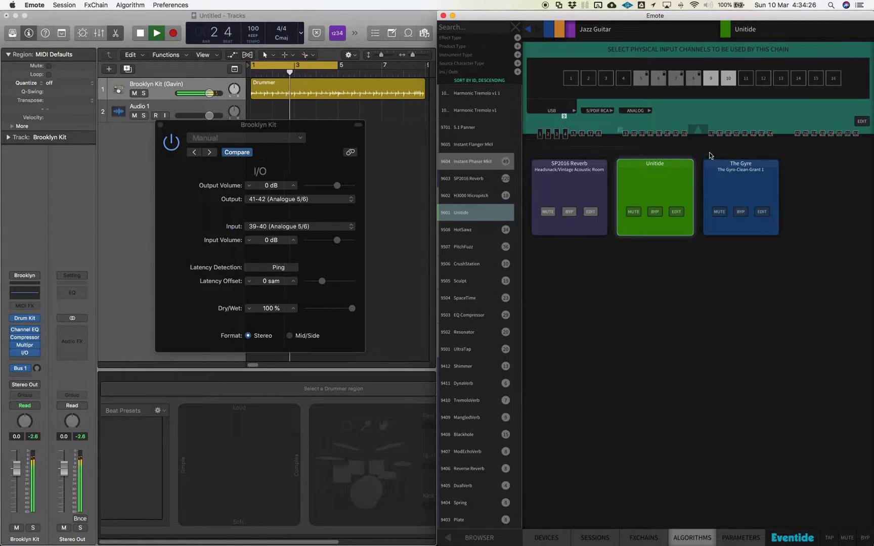
{"action": "mouse_move", "coordinate": [564, 116]}
{"action": "left_mouse_down"}
{"action": "mouse_move", "coordinate": [567, 137]}
{"action": "mouse_move", "coordinate": [575, 138]}
{"action": "mouse_move", "coordinate": [577, 124]}
{"action": "mouse_move", "coordinate": [581, 135]}
{"action": "mouse_move", "coordinate": [573, 135]}
{"action": "mouse_move", "coordinate": [713, 156]}
{"action": "left_mouse_up"}
{"action": "mouse_move", "coordinate": [582, 135]}
{"action": "left_mouse_down"}
{"action": "mouse_move", "coordinate": [726, 147]}
{"action": "mouse_move", "coordinate": [719, 156]}
{"action": "left_mouse_up"}
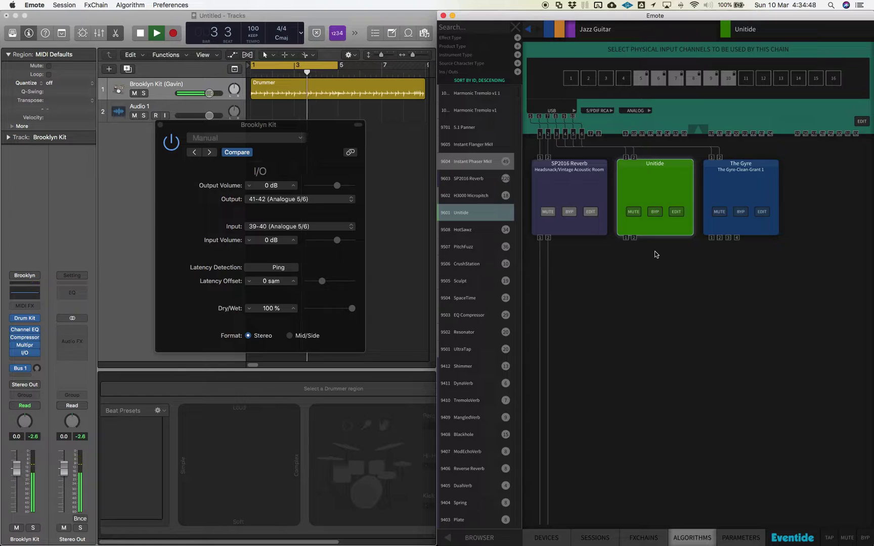
{"action": "left_click", "coordinate": [565, 174]}
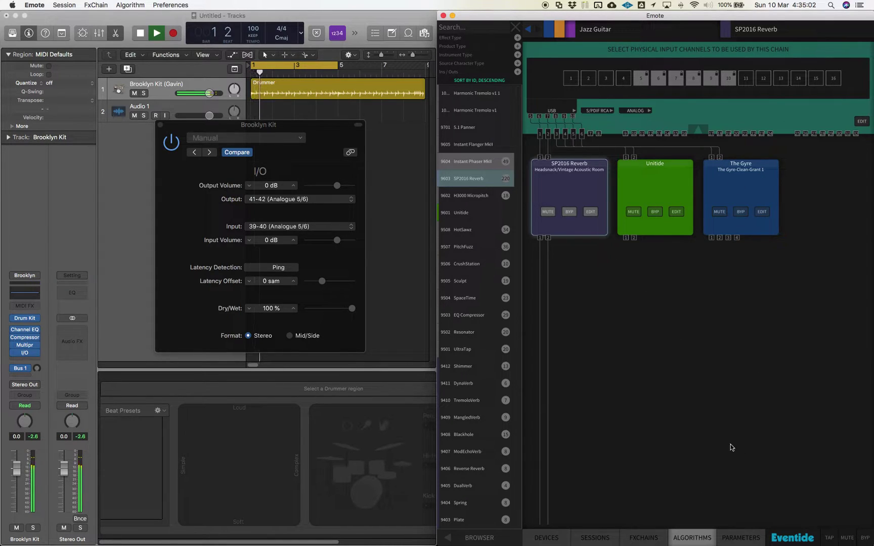
{"action": "left_click", "coordinate": [697, 129]}
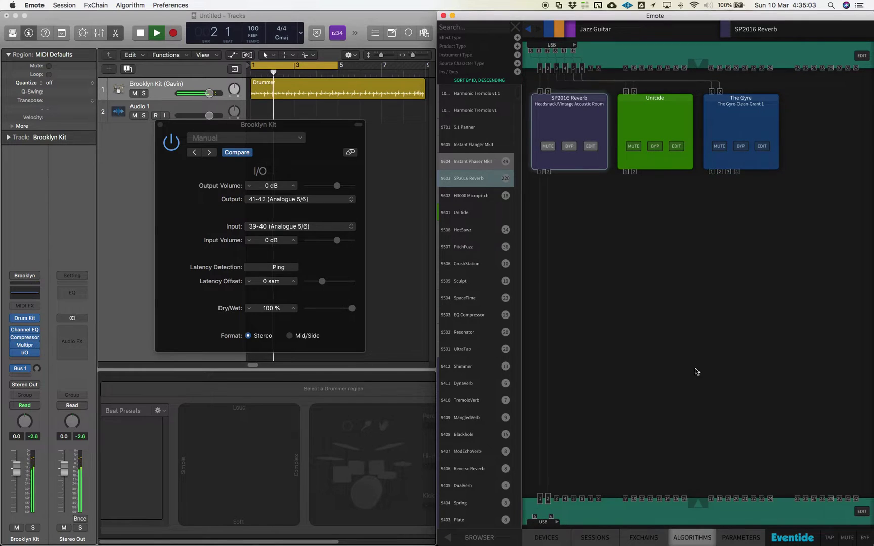
Step: Enable physical USB outputs 7, 8, 9 and 10 for the Jazz Guitar chain
{"action": "left_click", "coordinate": [697, 504]}
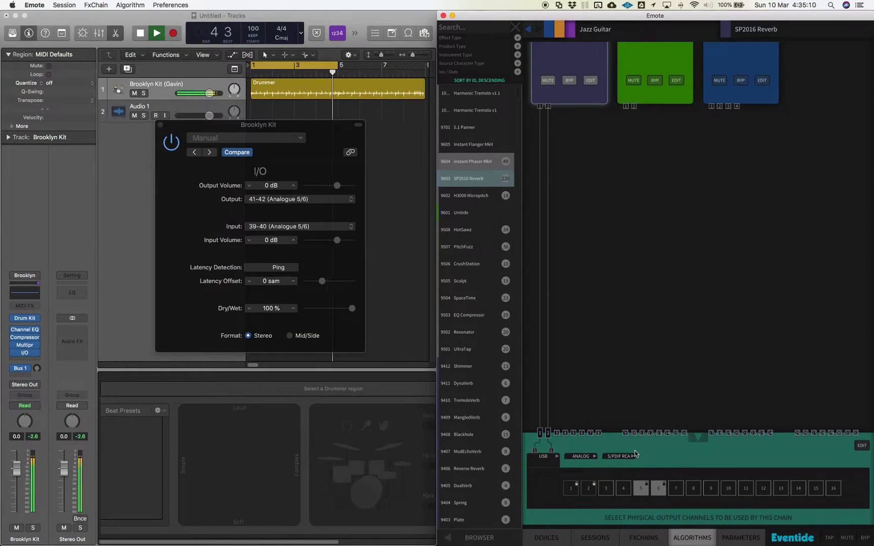
{"action": "left_click", "coordinate": [677, 488]}
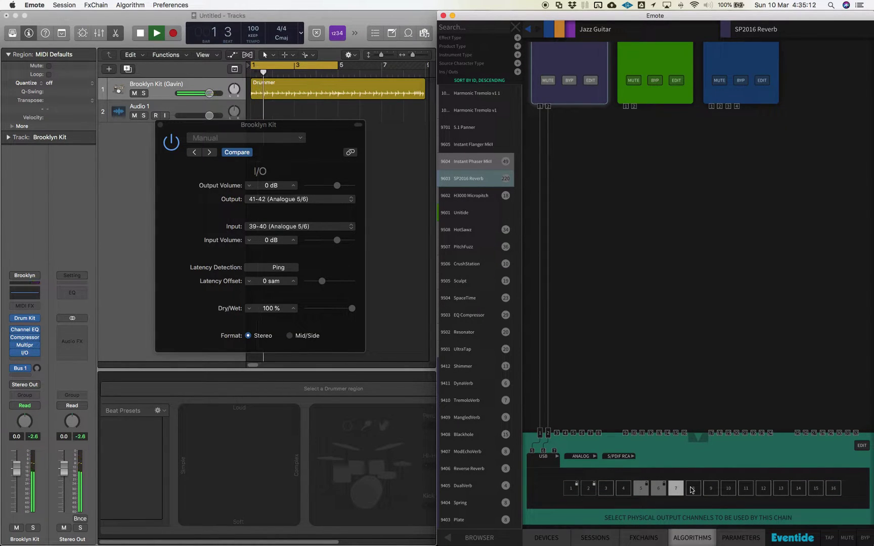
{"action": "left_click", "coordinate": [691, 489]}
{"action": "left_click", "coordinate": [709, 489]}
{"action": "left_click", "coordinate": [725, 491]}
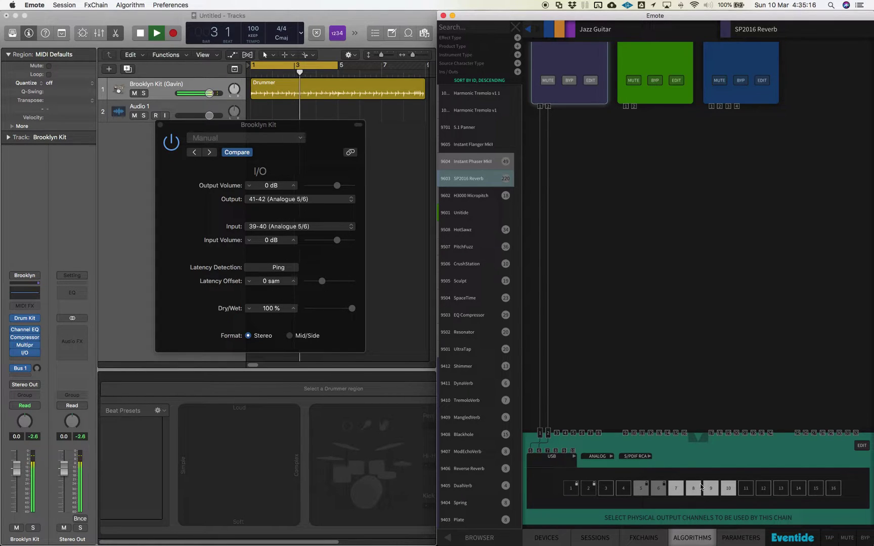
{"action": "left_click", "coordinate": [695, 437]}
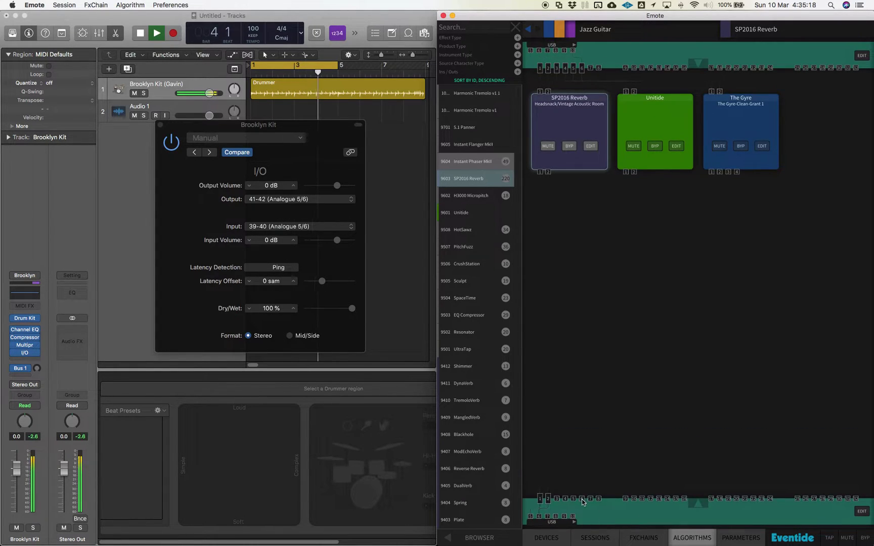
Step: Connect Unitide's outputs to chain outputs 3 and 4, and The Gyre's first two outputs to chain outputs 5 and 6
{"action": "left_click_drag", "start_coordinate": [625, 172], "coordinate": [556, 498]}
{"action": "left_click_drag", "start_coordinate": [634, 175], "coordinate": [565, 498]}
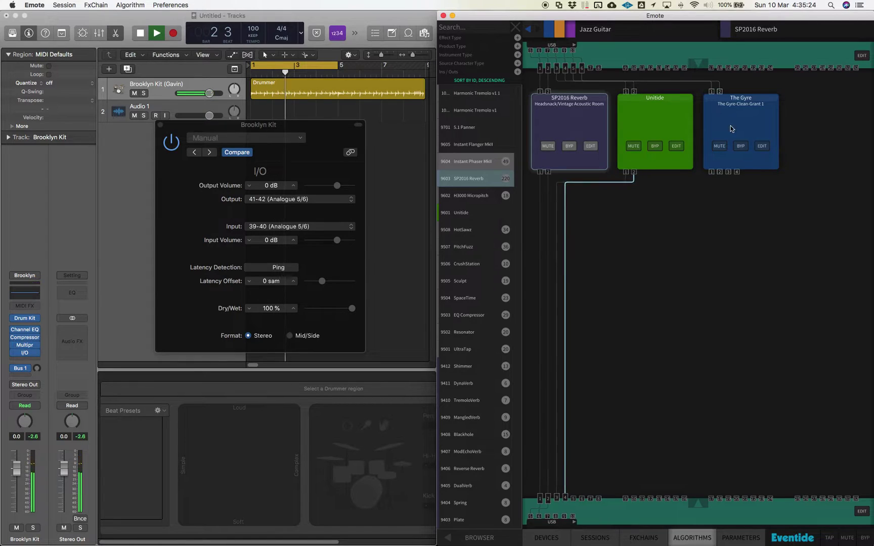
{"action": "left_click_drag", "start_coordinate": [711, 172], "coordinate": [573, 498]}
{"action": "left_click_drag", "start_coordinate": [719, 172], "coordinate": [581, 498]}
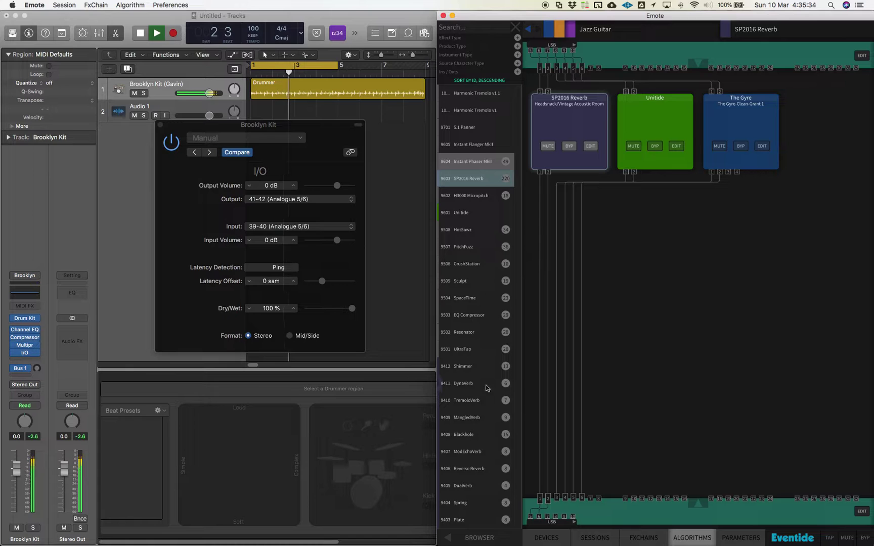
Step: Add the Choir+Verb algorithm to the right of The Gyre and feed it from physical USB inputs 11 and 12
{"action": "scroll", "coordinate": [485, 389], "scroll_direction": "down", "scroll_amount": 15}
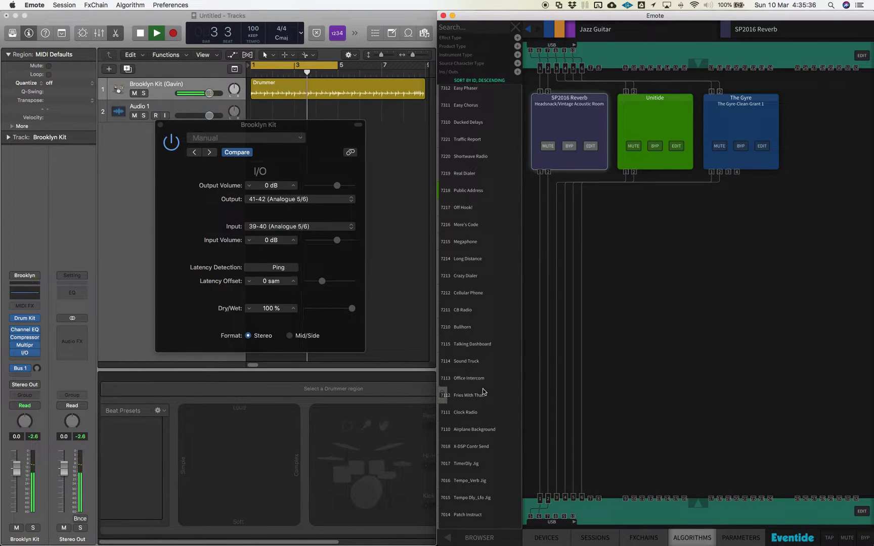
{"action": "scroll", "coordinate": [485, 392], "scroll_direction": "down", "scroll_amount": 10}
{"action": "left_click_drag", "start_coordinate": [468, 312], "coordinate": [818, 131]}
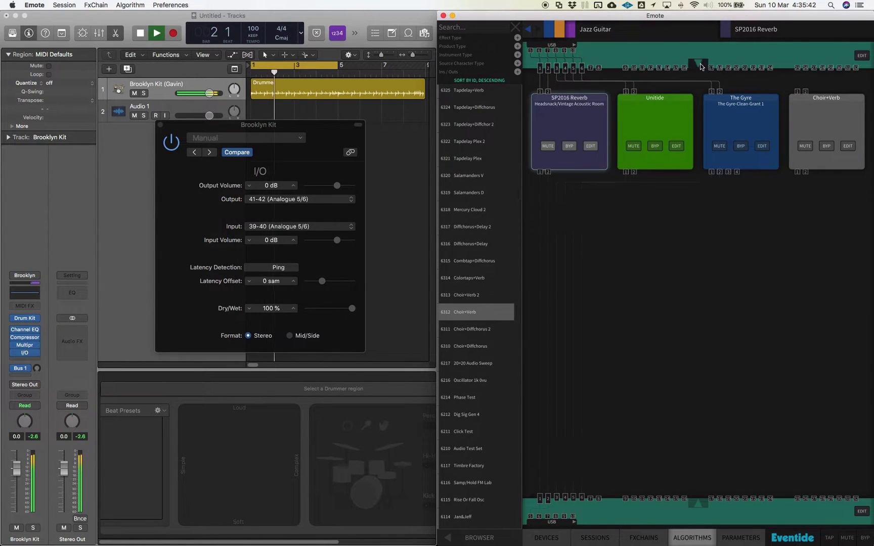
{"action": "left_click", "coordinate": [699, 63]}
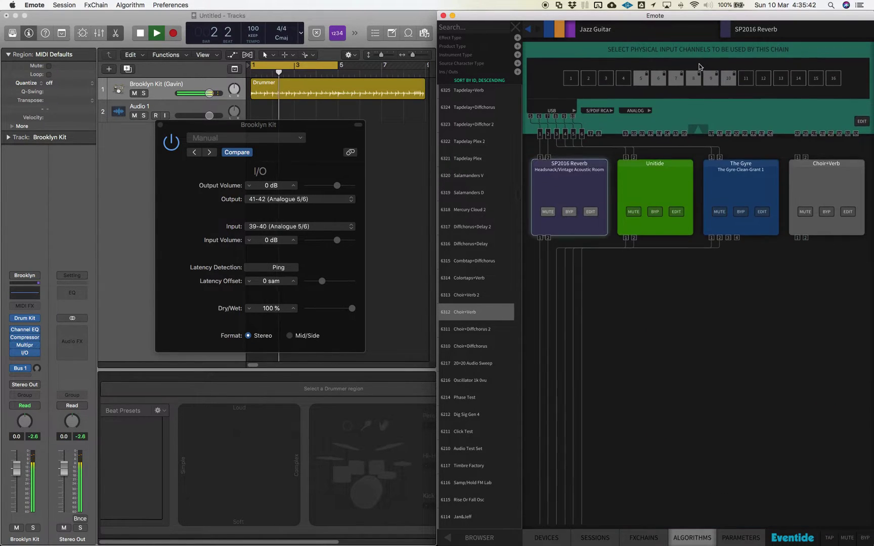
{"action": "left_click", "coordinate": [749, 79]}
{"action": "left_click", "coordinate": [762, 77]}
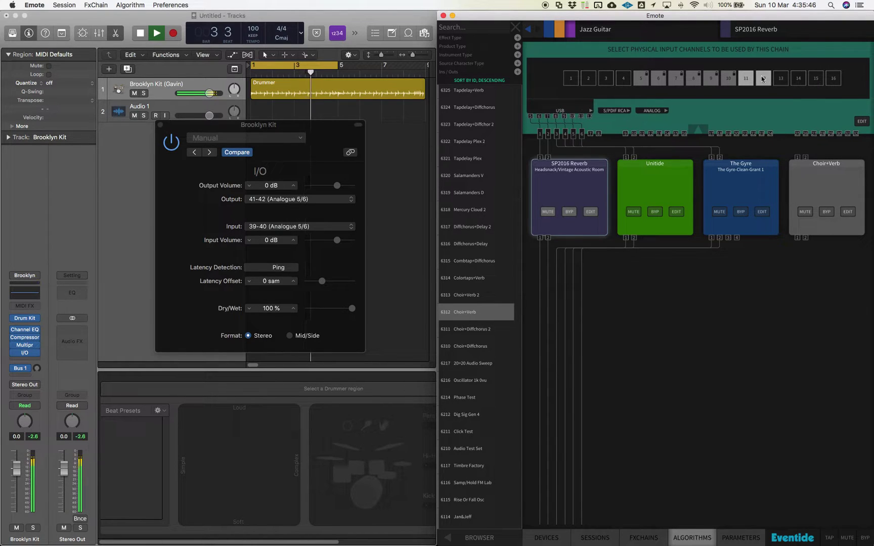
{"action": "left_click_drag", "start_coordinate": [581, 116], "coordinate": [798, 158]}
{"action": "left_click_drag", "start_coordinate": [598, 133], "coordinate": [805, 157]}
{"action": "left_click", "coordinate": [697, 131]}
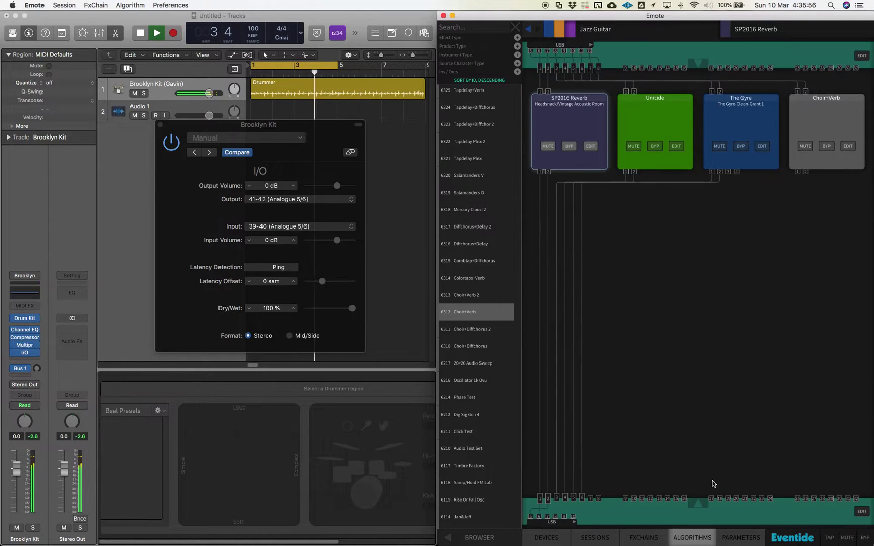
Step: Enable physical USB outputs 11 and 12 and patch chain outputs 3 to 8 to USB outputs 7 to 12
{"action": "left_click", "coordinate": [698, 504]}
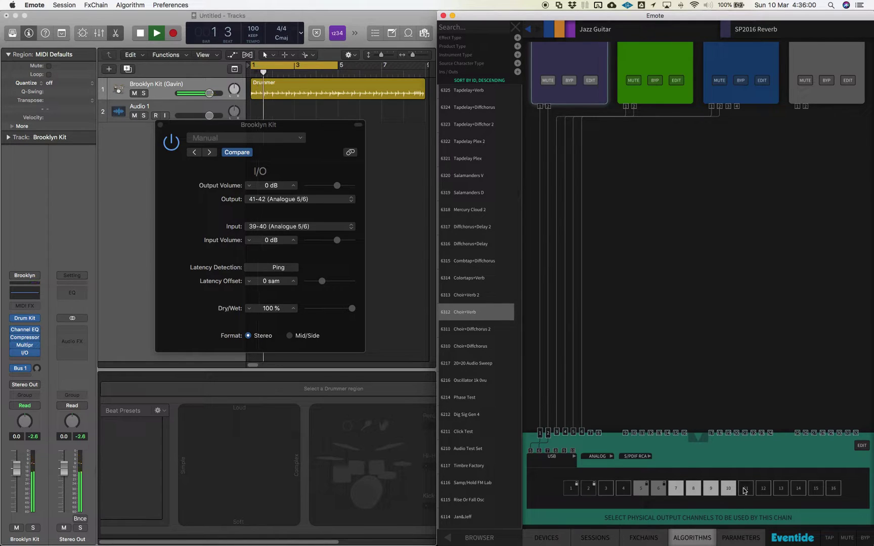
{"action": "left_click", "coordinate": [745, 488]}
{"action": "left_click", "coordinate": [761, 488]}
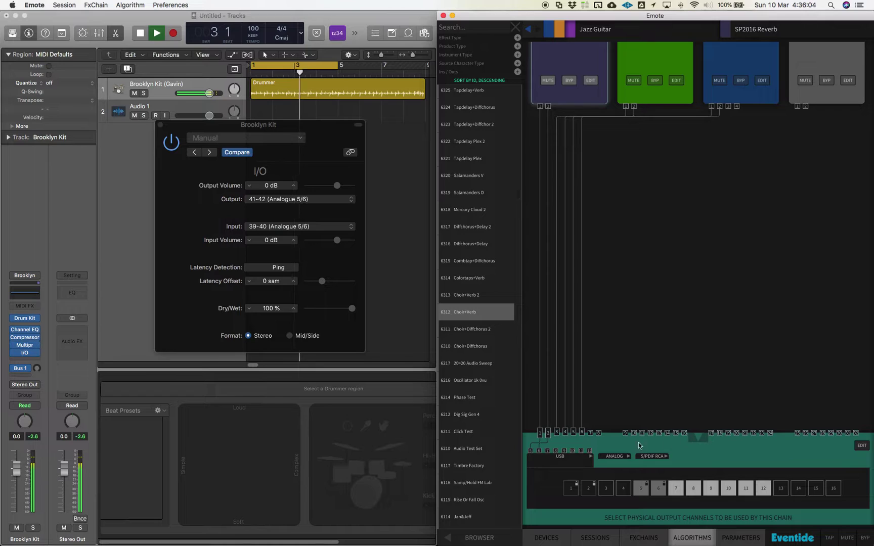
{"action": "left_click", "coordinate": [557, 433]}
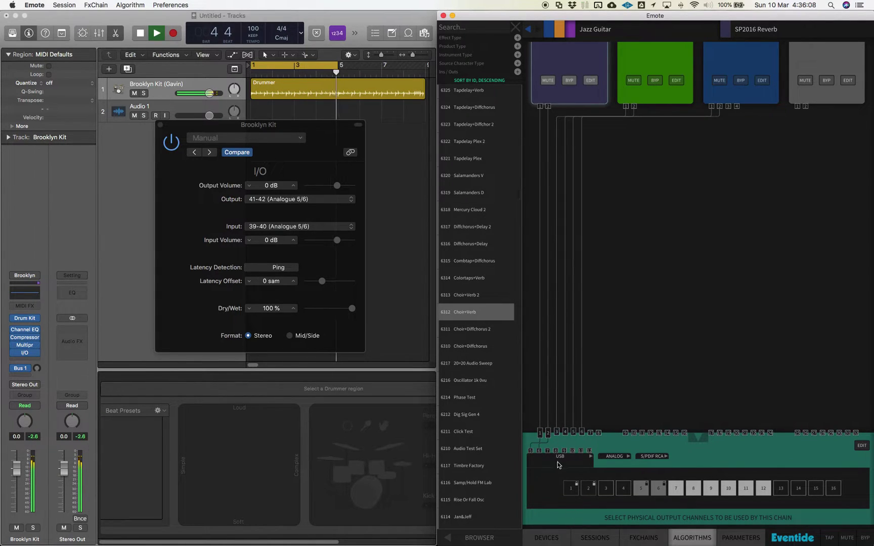
{"action": "left_click", "coordinate": [553, 444]}
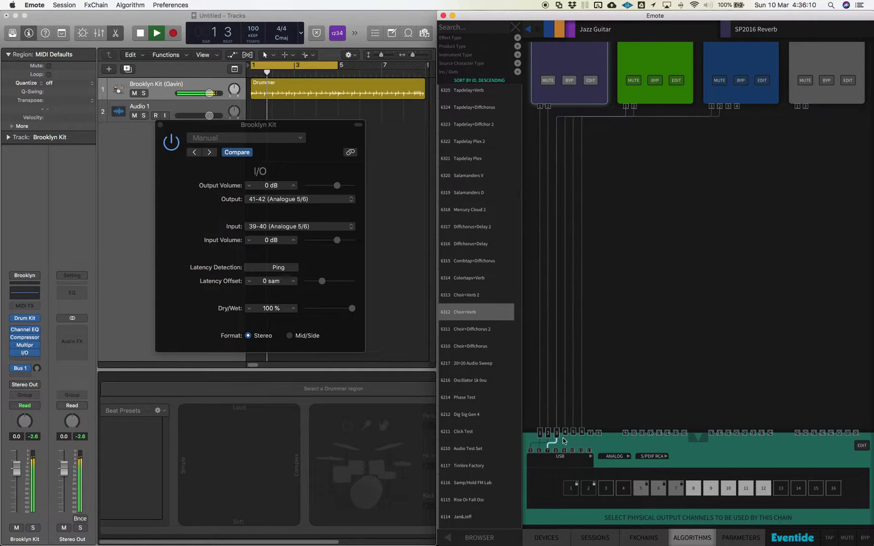
{"action": "left_click", "coordinate": [557, 446]}
{"action": "left_click_drag", "start_coordinate": [556, 446], "coordinate": [590, 450]}
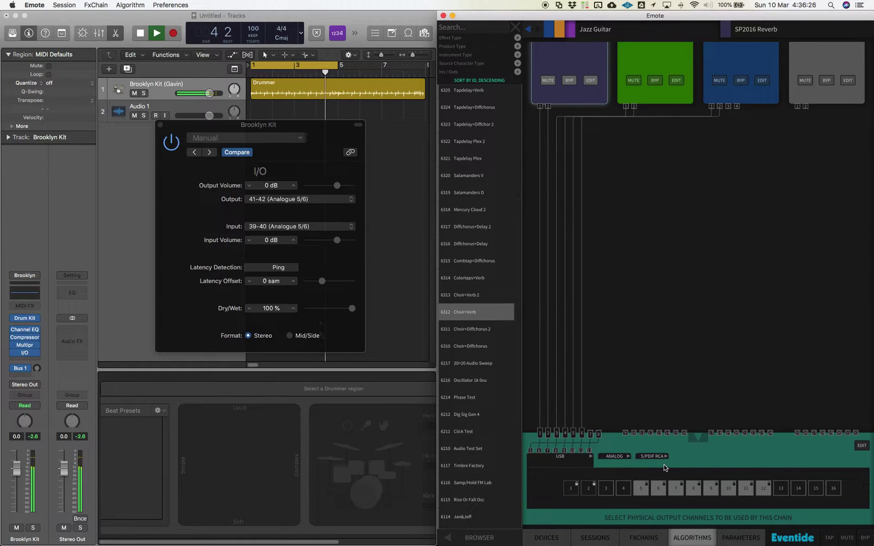
Step: Connect Choir+Verb's two outputs to chain outputs 7 and 8, and select The Gyre in the chain
{"action": "left_click_drag", "start_coordinate": [796, 106], "coordinate": [589, 432]}
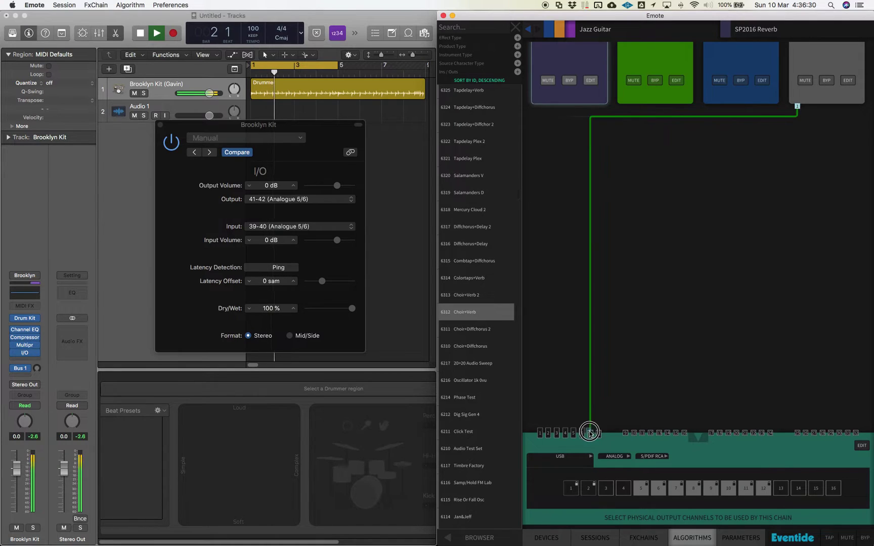
{"action": "left_click_drag", "start_coordinate": [806, 107], "coordinate": [598, 434]}
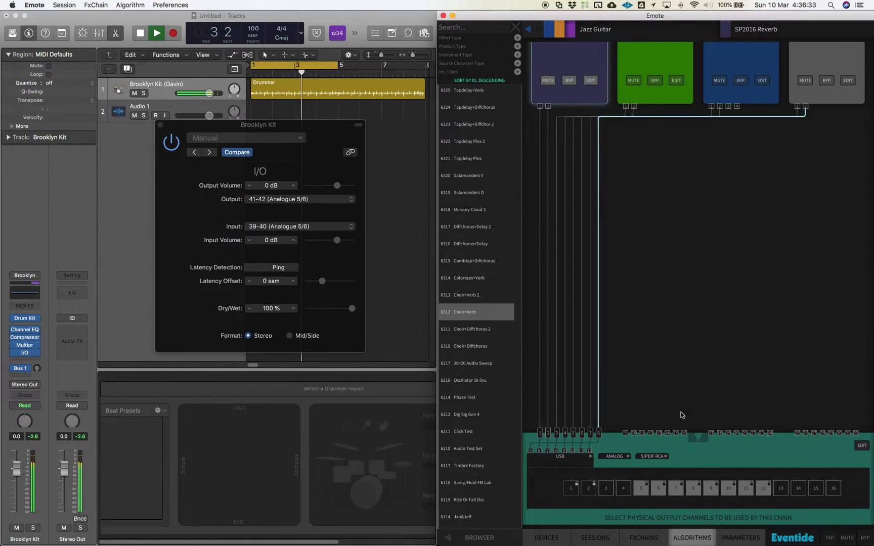
{"action": "left_click", "coordinate": [699, 438]}
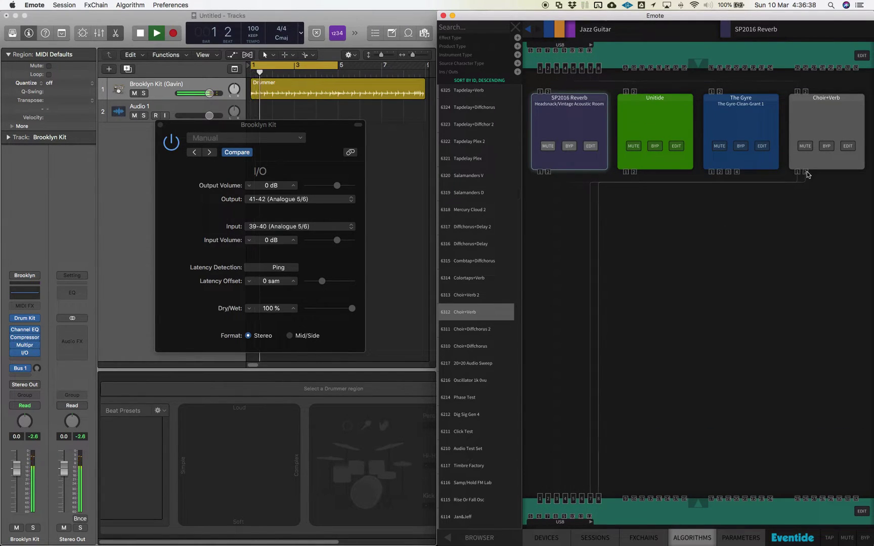
{"action": "left_click", "coordinate": [736, 175]}
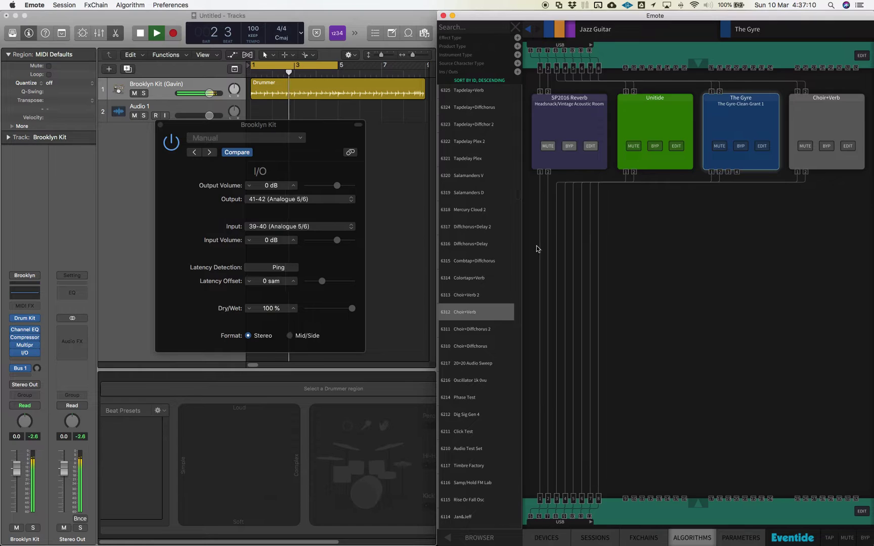
Step: Switch to Logic Pro X and set the I/O plug-in's output to 43-44 (Analogue 7/8)
{"action": "left_click", "coordinate": [287, 203]}
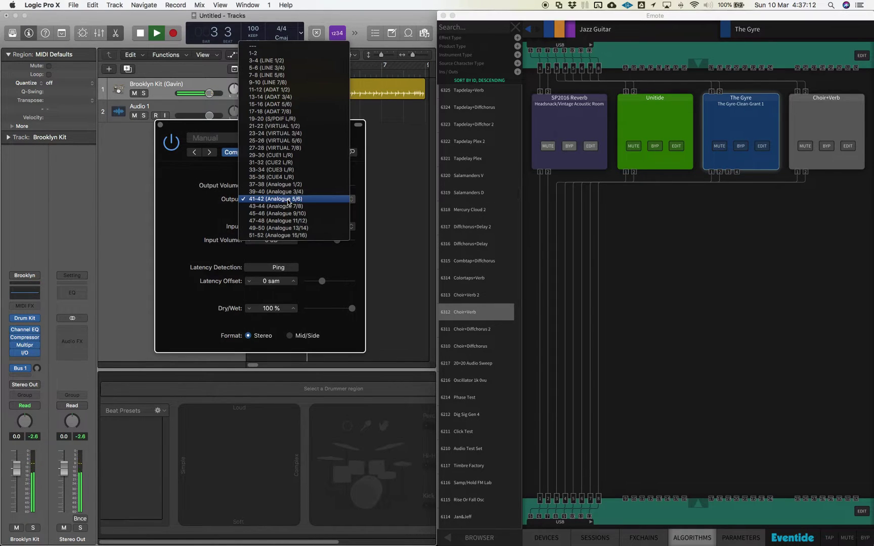
{"action": "left_click", "coordinate": [286, 208]}
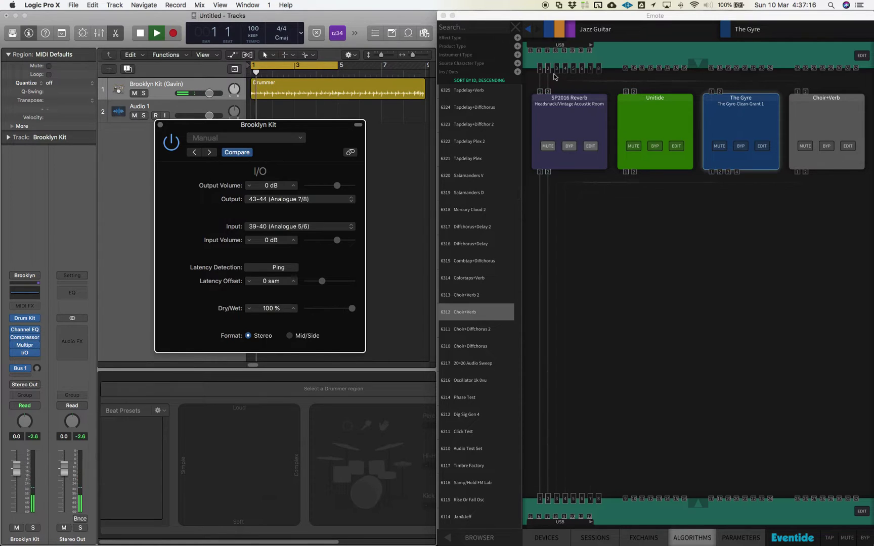
Step: Set the I/O plug-in's input to 41-42 (Analogue 7/8)
{"action": "left_click", "coordinate": [308, 228]}
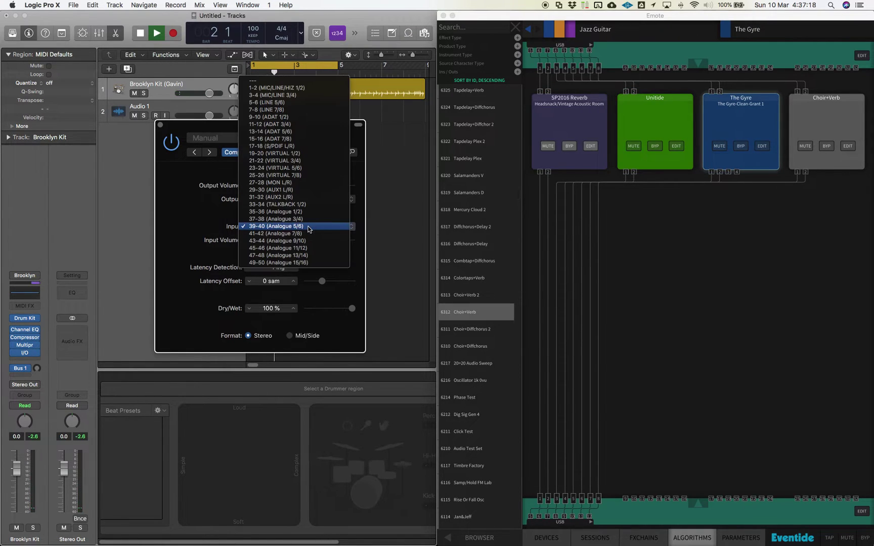
{"action": "left_click", "coordinate": [304, 234]}
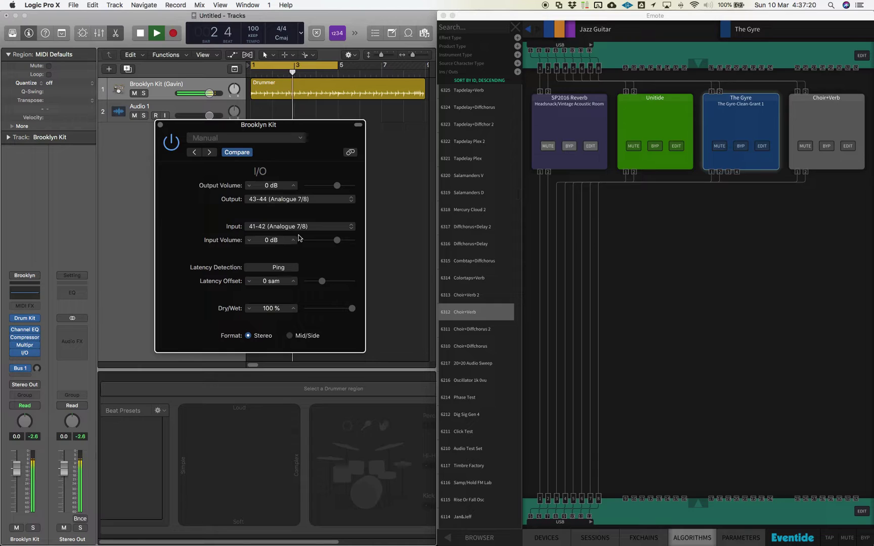
Step: Set the I/O plug-in's output to 45-46 (Analogue 9/10) and its input to 43-44 (Analogue 9/10), and stop playback
{"action": "left_click", "coordinate": [312, 202]}
{"action": "left_click", "coordinate": [303, 207]}
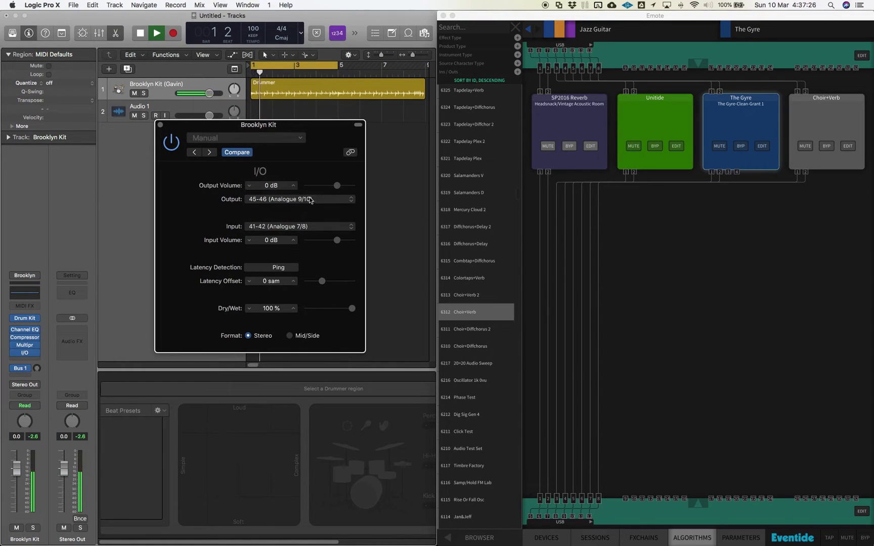
{"action": "left_click", "coordinate": [306, 228]}
{"action": "left_click", "coordinate": [305, 235]}
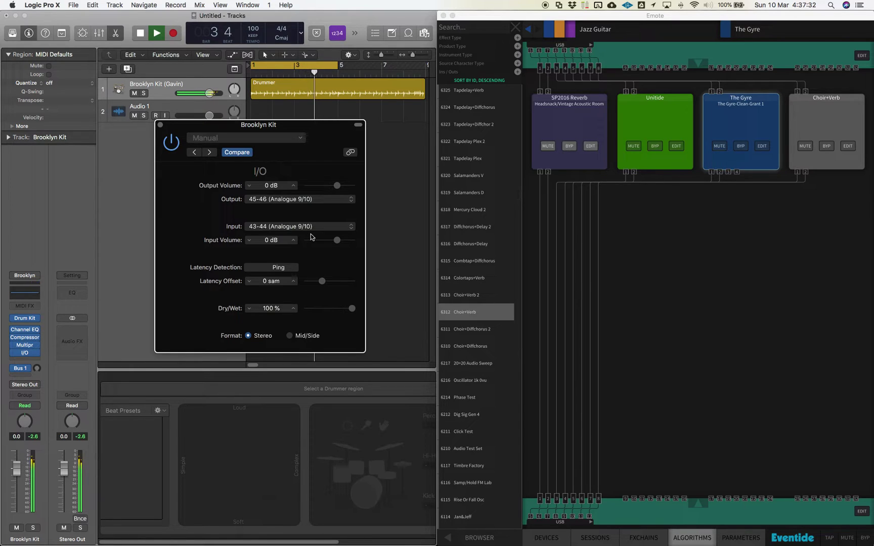
{"action": "left_click", "coordinate": [393, 192]}
{"action": "key", "text": "space"}
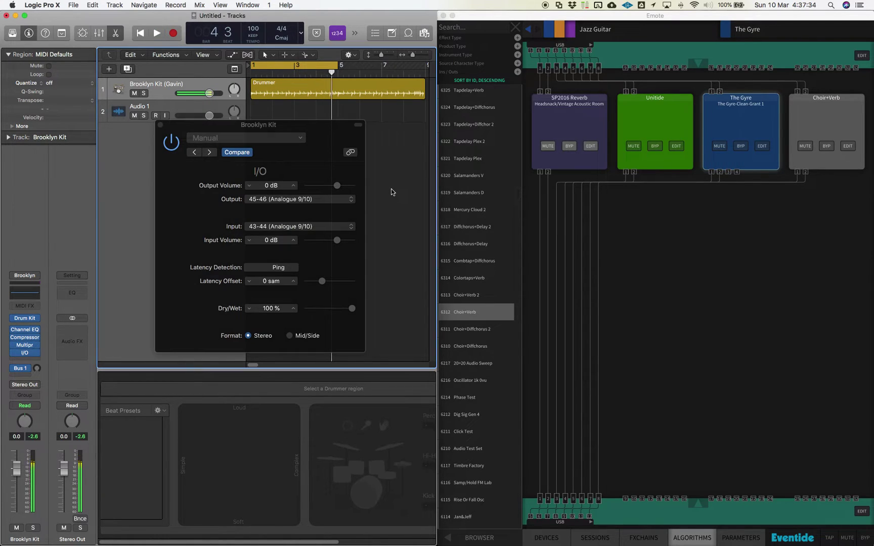
Step: Open the I/O Labels window and move the I/O plug-in window clear of the label table
{"action": "left_click", "coordinate": [197, 3]}
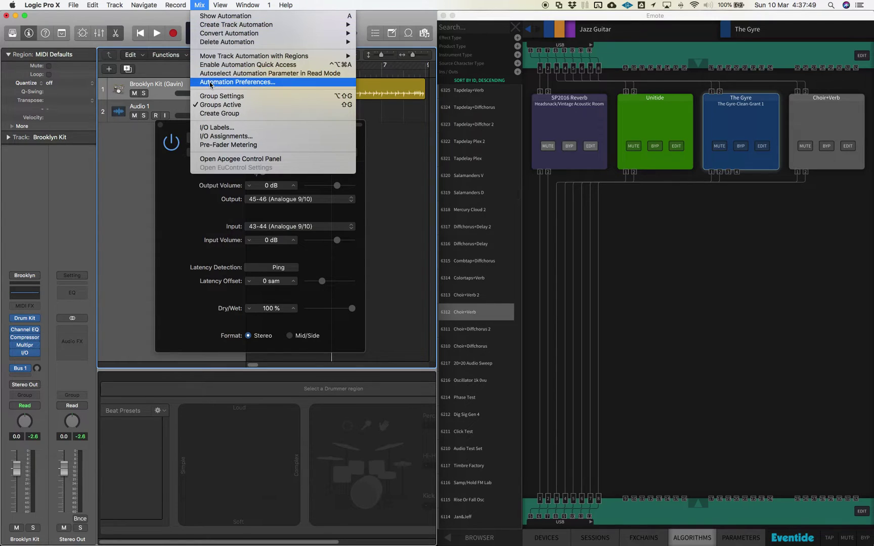
{"action": "left_click", "coordinate": [210, 127]}
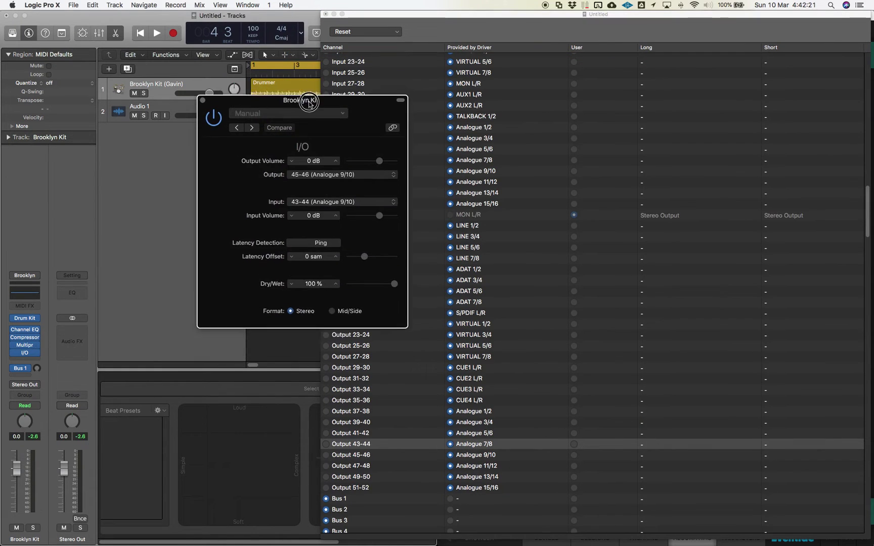
{"action": "left_click_drag", "start_coordinate": [296, 97], "coordinate": [205, 105]}
Step: Examine the channel names offered for the I/O plug-in's output and input without changing either
{"action": "left_click", "coordinate": [231, 183]}
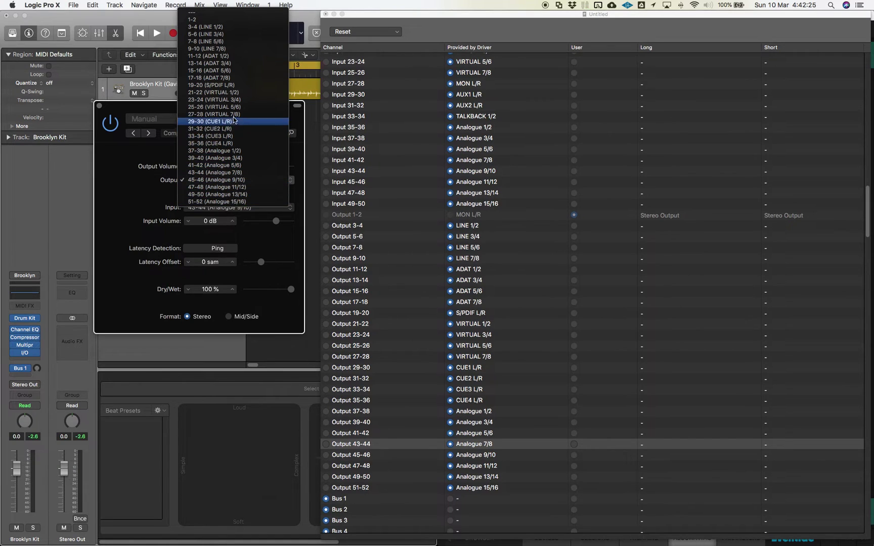
{"action": "left_click", "coordinate": [161, 208]}
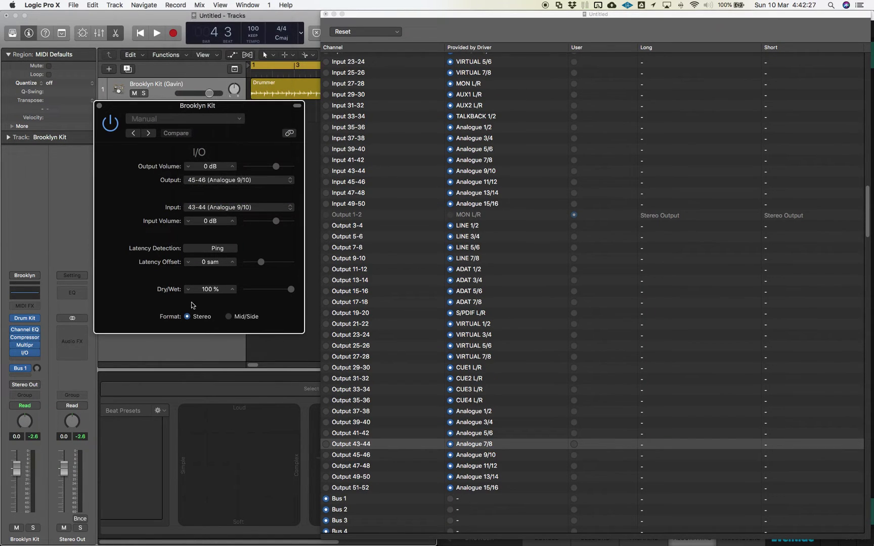
{"action": "left_click", "coordinate": [215, 208]}
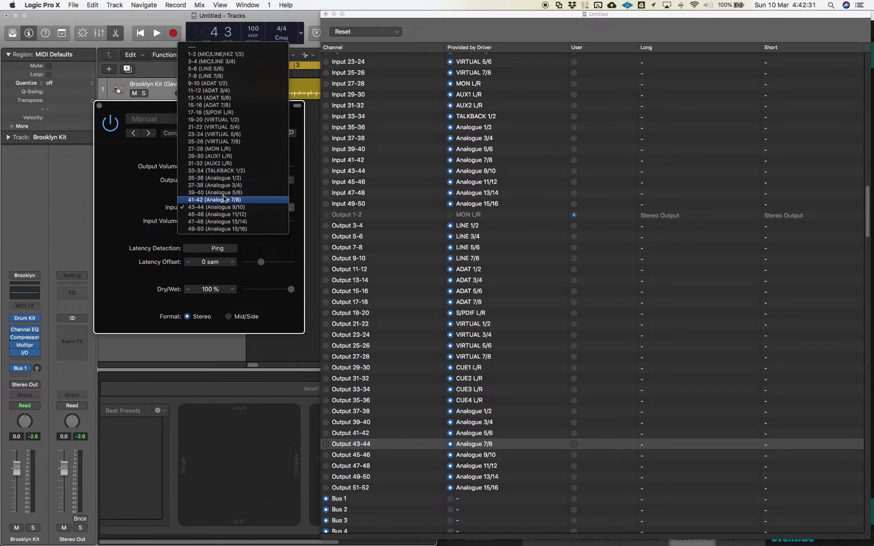
{"action": "left_click", "coordinate": [127, 200]}
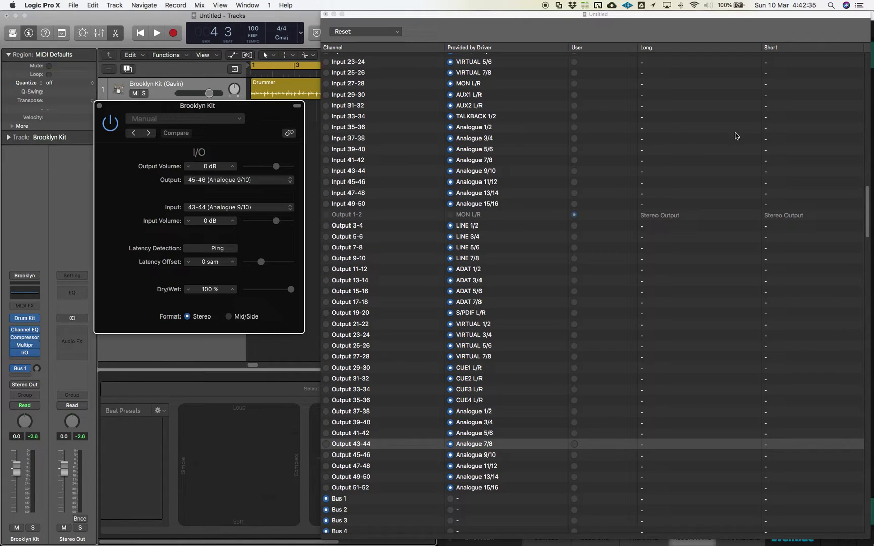
Step: Give Input 35-36 the short label "Test" and check the name among the I/O plug-in's input choices
{"action": "double_click", "coordinate": [773, 132]}
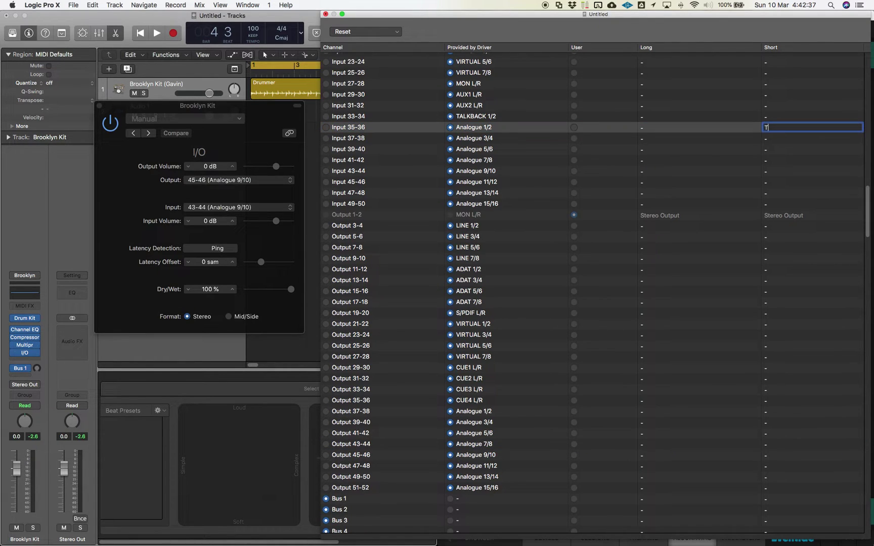
{"action": "key", "text": "Return"}
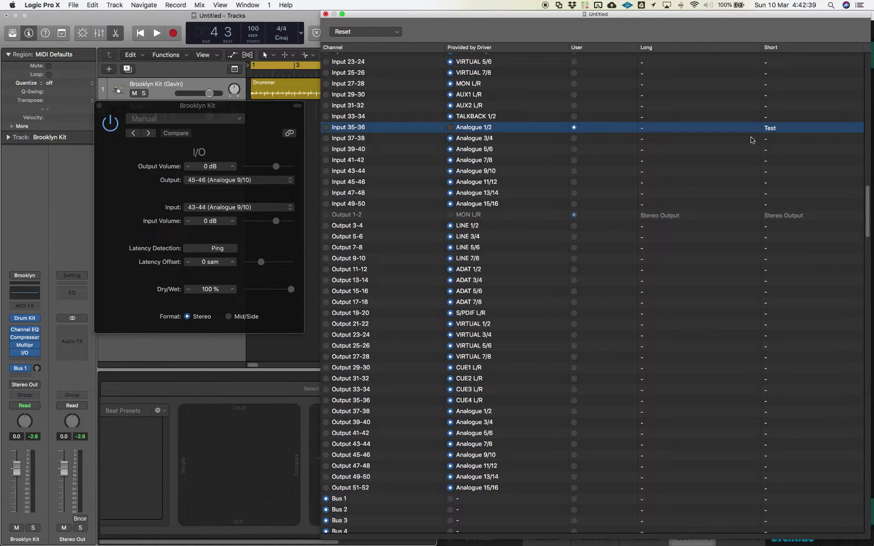
{"action": "left_click", "coordinate": [218, 181]}
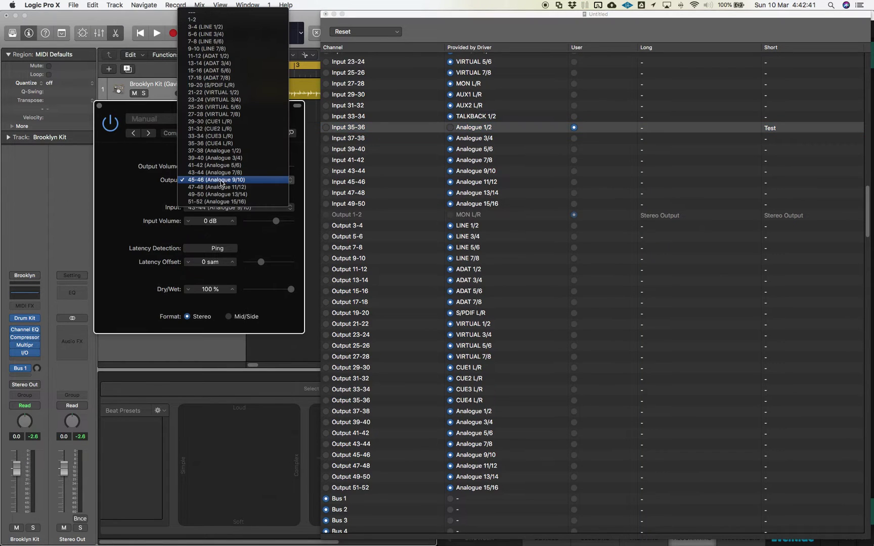
{"action": "left_click", "coordinate": [180, 178]}
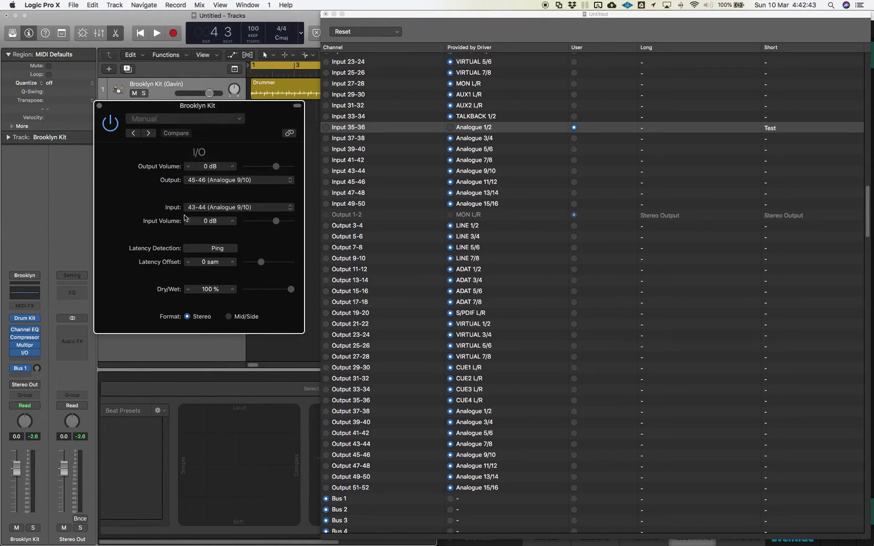
{"action": "left_click", "coordinate": [238, 208]}
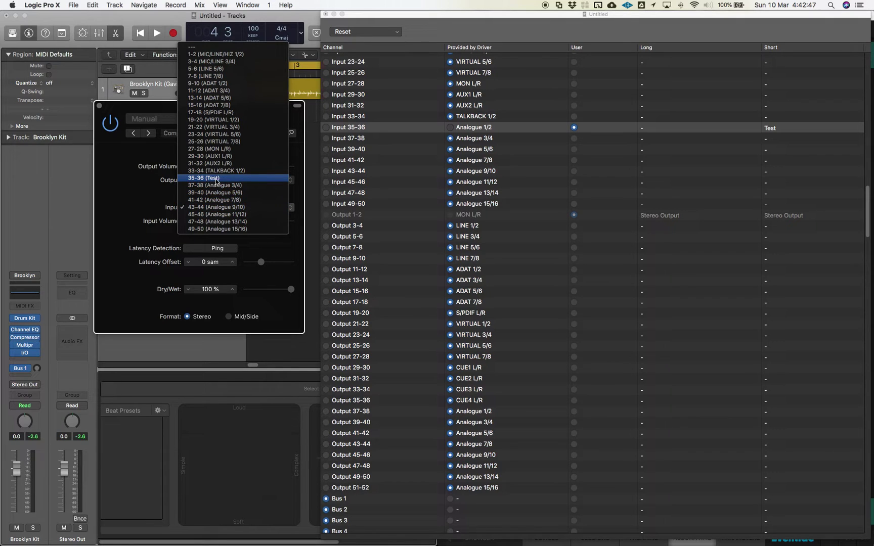
{"action": "left_click", "coordinate": [158, 204]}
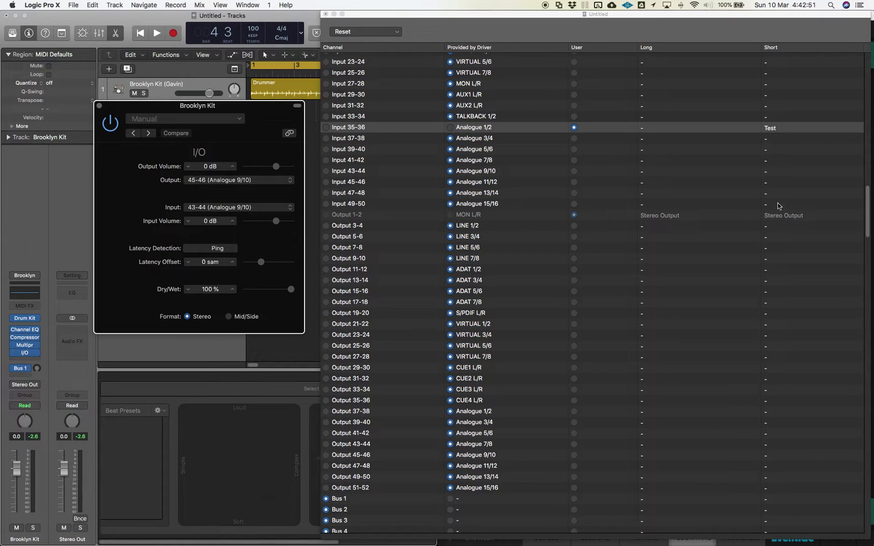
Step: Change the short label of Input 35-36 to "H9K Daw In 1/2" and copy its text without the channel numbers
{"action": "left_click", "coordinate": [769, 129]}
{"action": "double_click", "coordinate": [770, 128]}
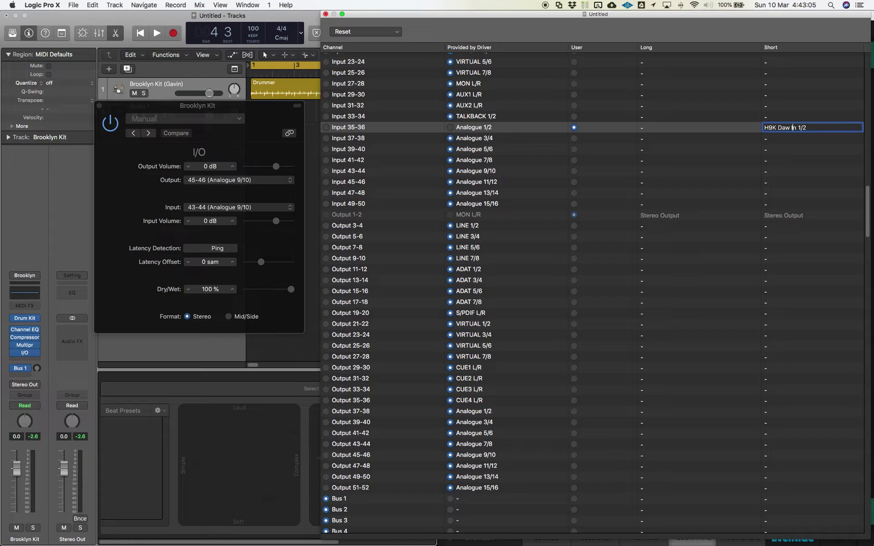
{"action": "key", "text": "shift+super+Left"}
{"action": "key", "text": "Right"}
{"action": "key", "text": "Right"}
{"action": "key", "text": "shift+super+Left"}
{"action": "key", "text": "super+c"}
{"action": "key", "text": "Return"}
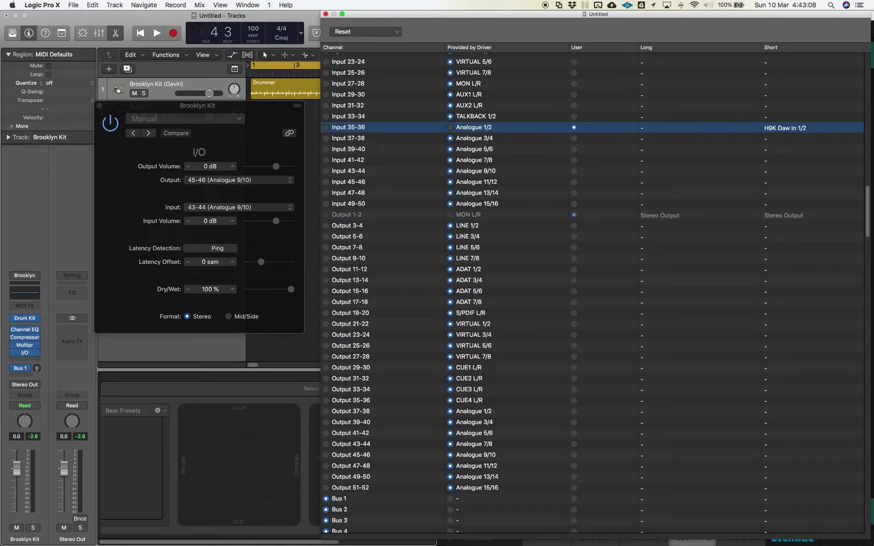
Step: Give Inputs 37-38, 39-40 and 41-42 the short labels "H9K Daw In 3/4", "H9K Daw In 5/6" and "H9K Daw In 7/8"
{"action": "double_click", "coordinate": [777, 140]}
{"action": "key", "text": "super+v"}
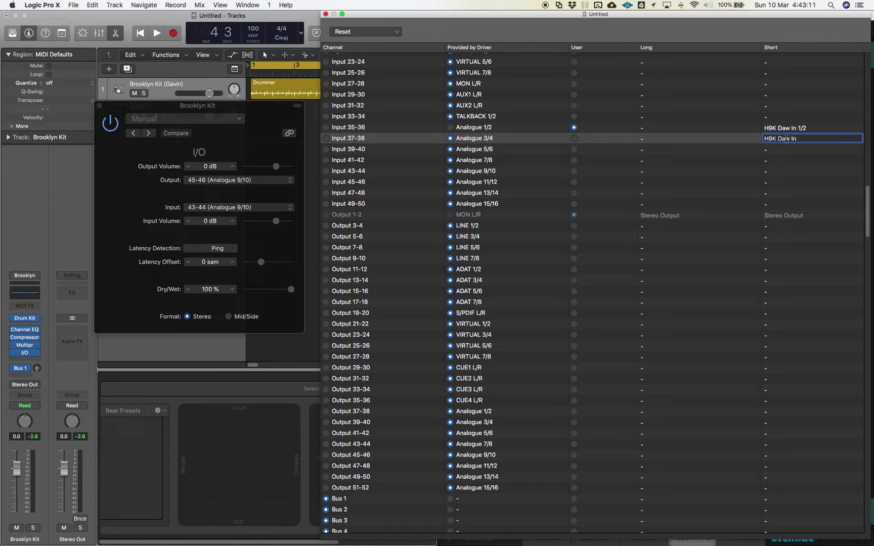
{"action": "type", "text": "3/4"}
{"action": "key", "text": "Return"}
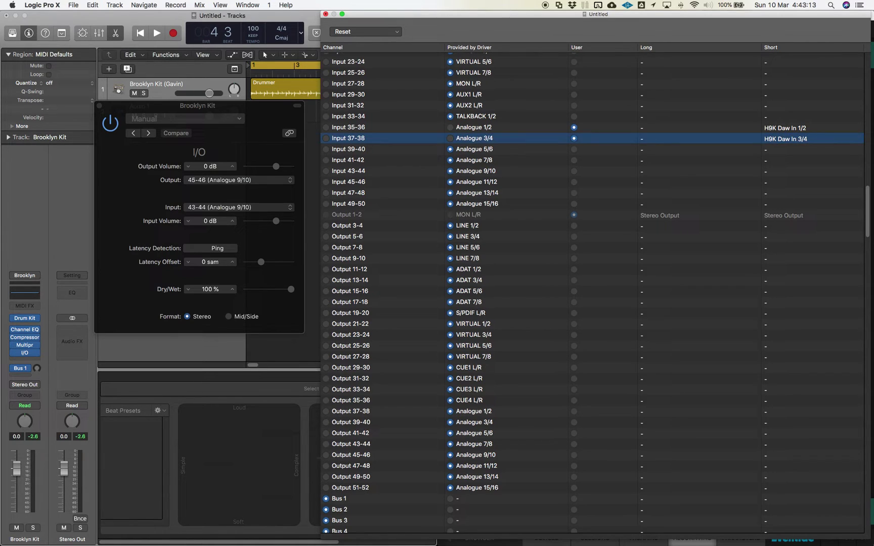
{"action": "double_click", "coordinate": [783, 151]}
{"action": "key", "text": "super+v"}
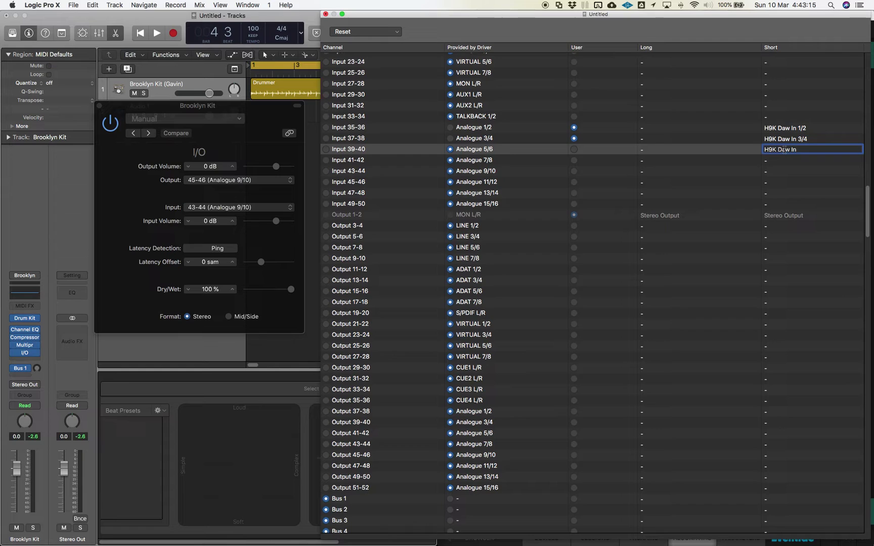
{"action": "type", "text": "5/6"}
{"action": "key", "text": "Return"}
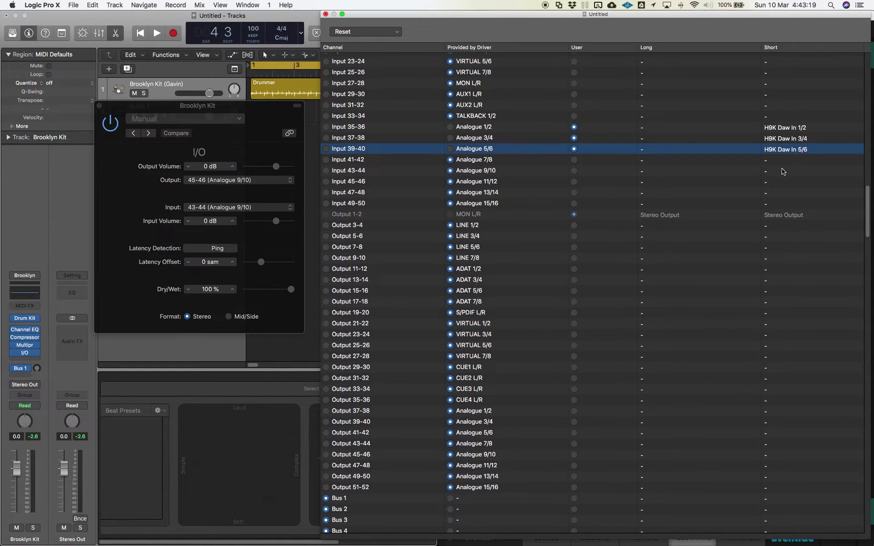
{"action": "double_click", "coordinate": [782, 160]}
{"action": "key", "text": "super+v"}
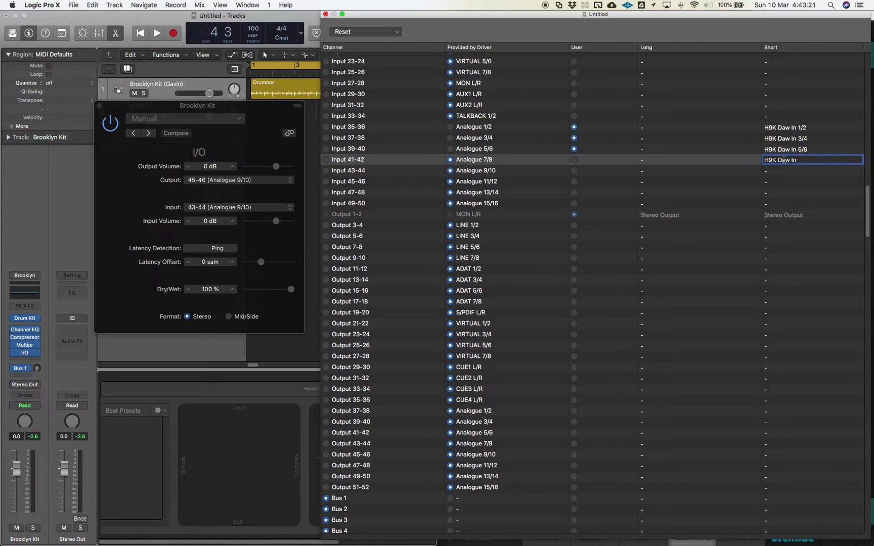
{"action": "type", "text": "7/8"}
{"action": "key", "text": "Return"}
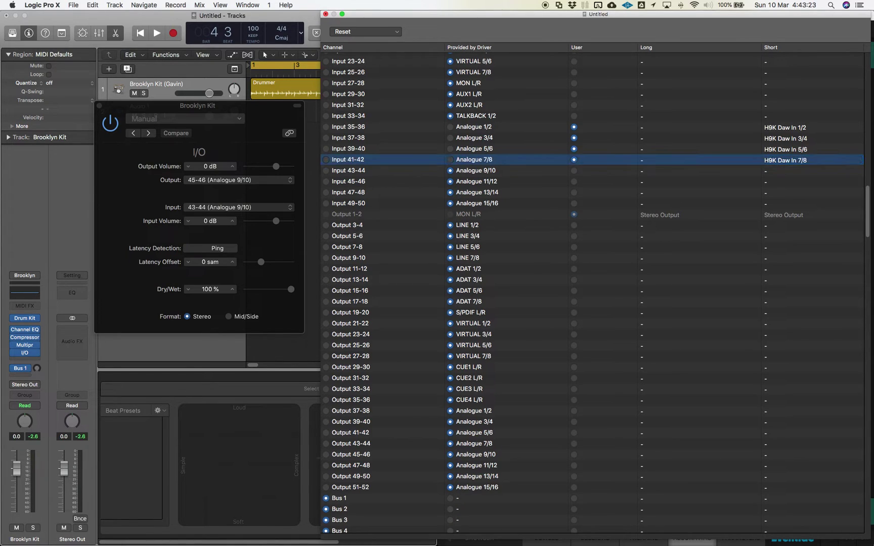
Step: Give Output 37-38 the short label "H9K Daw Out 1/2" and copy its text without the channel numbers
{"action": "left_click", "coordinate": [779, 412]}
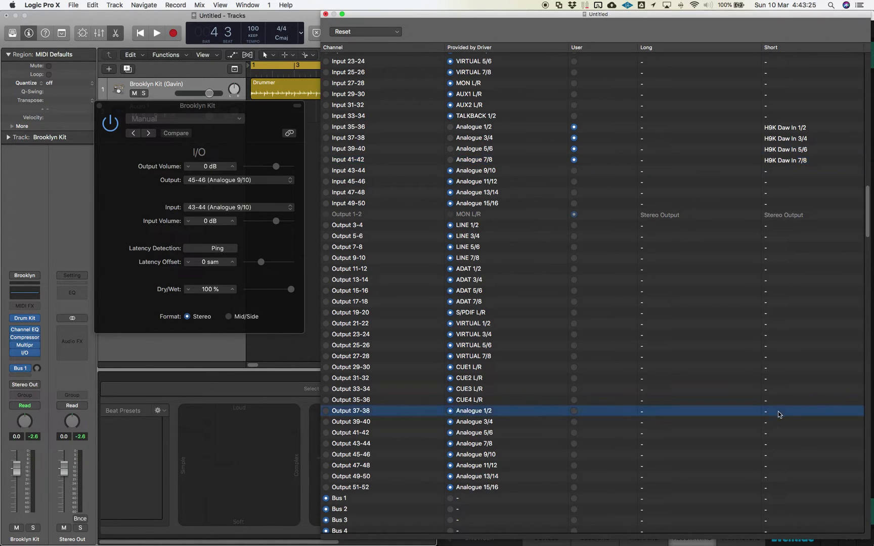
{"action": "double_click", "coordinate": [779, 412]}
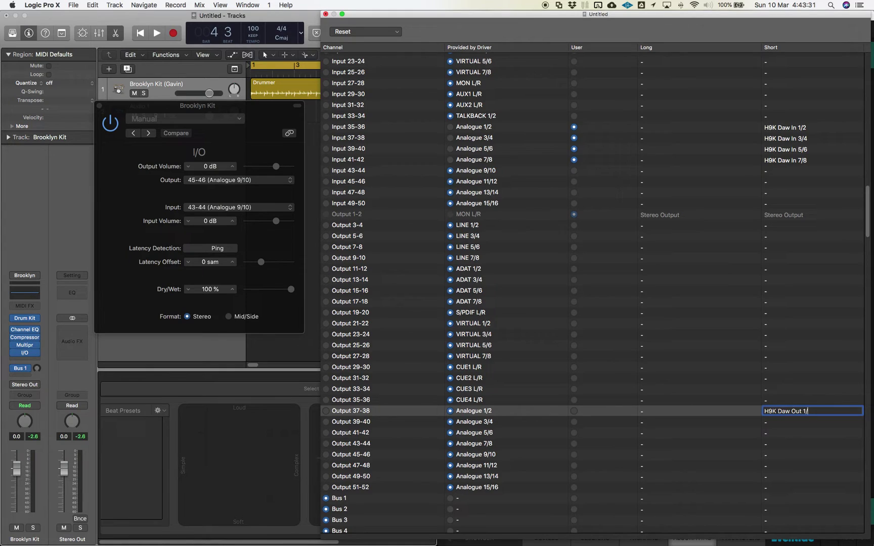
{"action": "key", "text": "Left"}
{"action": "key", "text": "shift+super+Left"}
Step: Give Outputs 39-40, 41-42 and 43-44 the short labels "H9K Daw Out 3/4", "H9K Daw Out 5/6" and "H9K Daw Out 7/8"
{"action": "left_click", "coordinate": [781, 423]}
{"action": "double_click", "coordinate": [781, 423]}
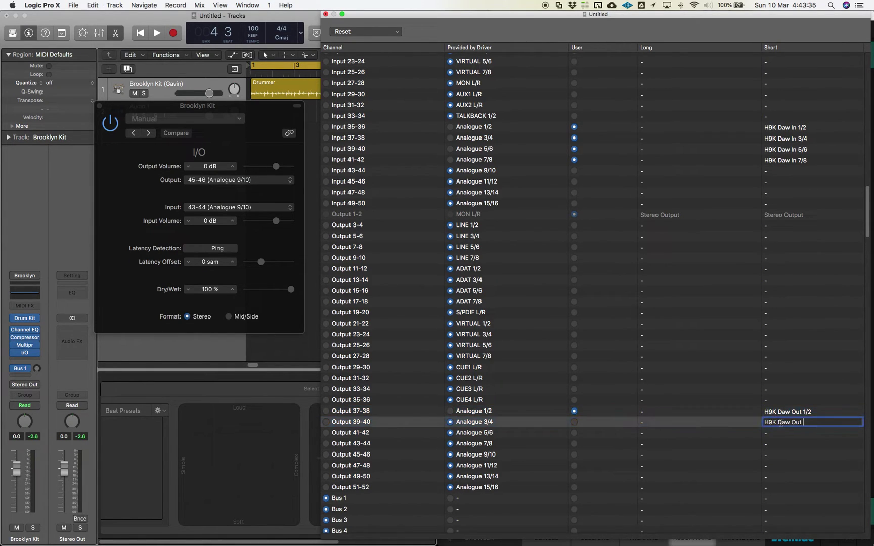
{"action": "type", "text": "3/4"}
{"action": "key", "text": "Return"}
{"action": "double_click", "coordinate": [783, 433]}
{"action": "key", "text": "super+v"}
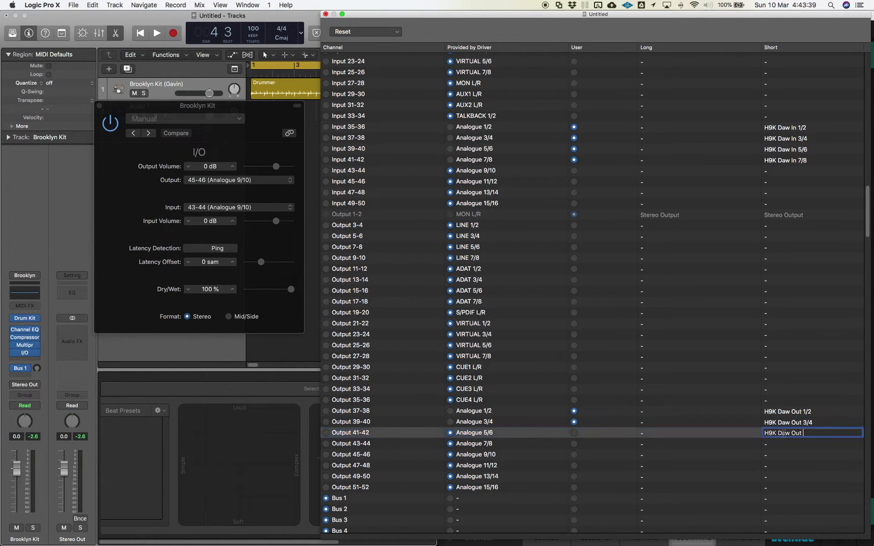
{"action": "type", "text": "5/6"}
{"action": "key", "text": "Return"}
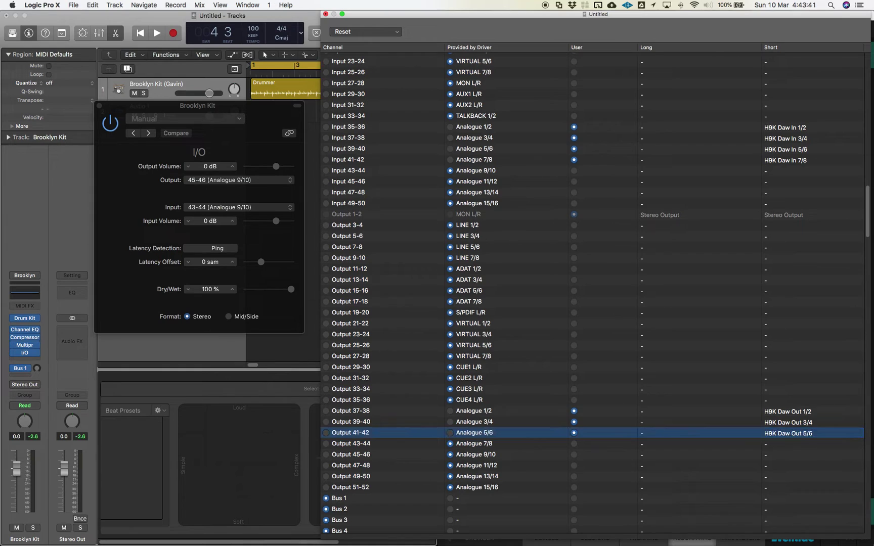
{"action": "double_click", "coordinate": [778, 444]}
{"action": "key", "text": "super+v"}
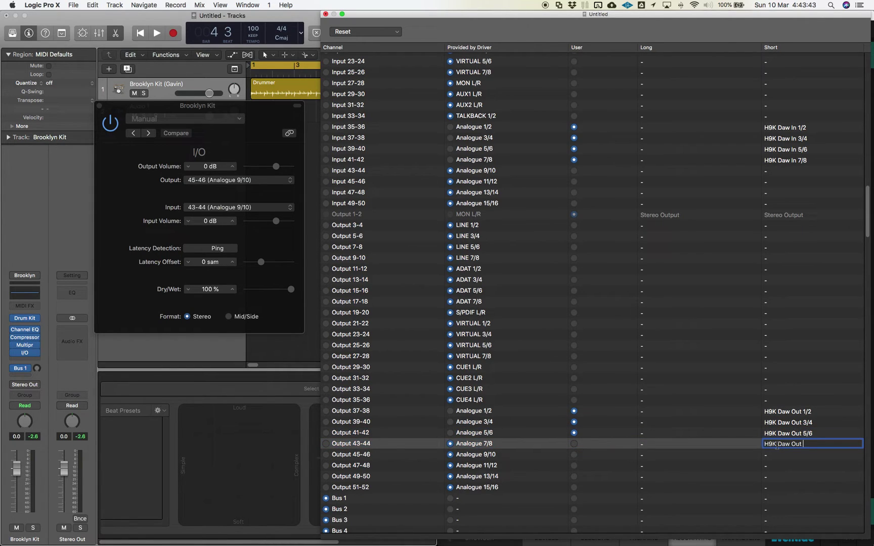
{"action": "type", "text": "7/8"}
{"action": "key", "text": "Return"}
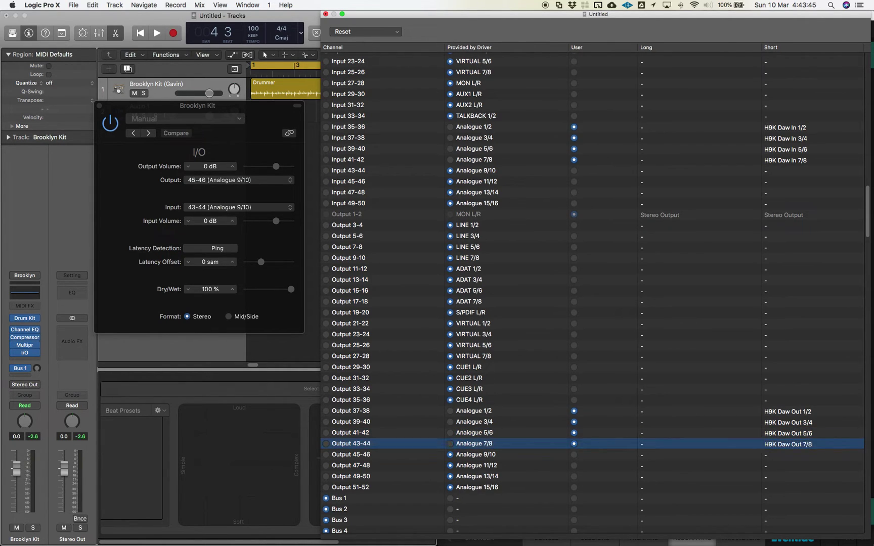
Step: Set the I/O plug-in's output to 37-38 (H9K Daw Out 1/2)
{"action": "left_click", "coordinate": [251, 181]}
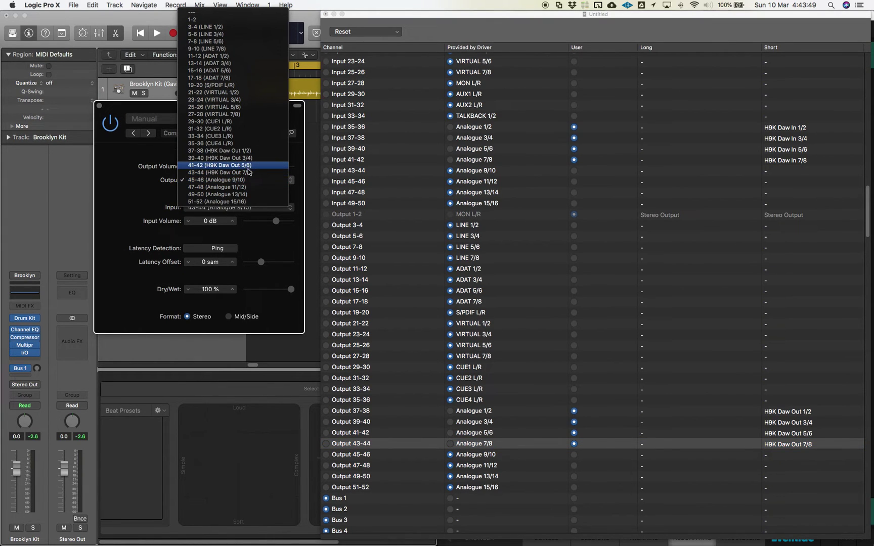
{"action": "left_click", "coordinate": [216, 180]}
{"action": "left_click", "coordinate": [216, 180]}
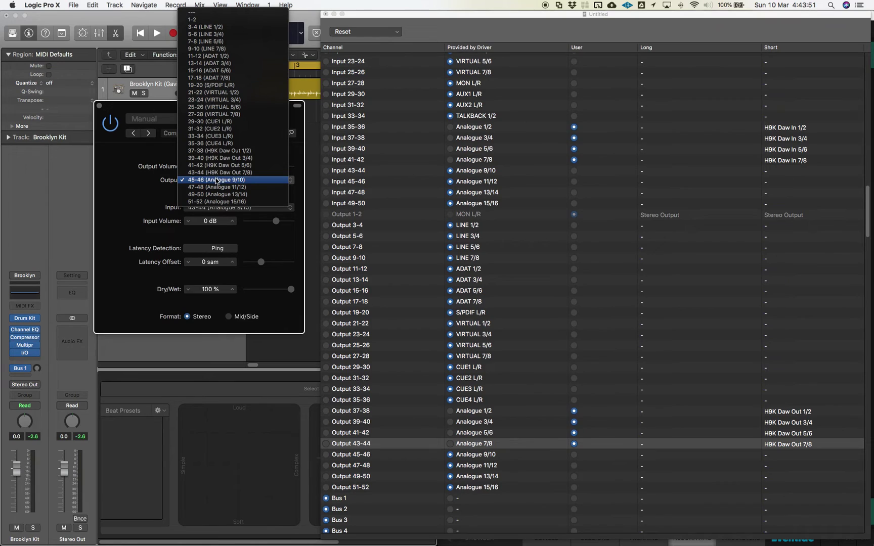
{"action": "left_click", "coordinate": [237, 151]}
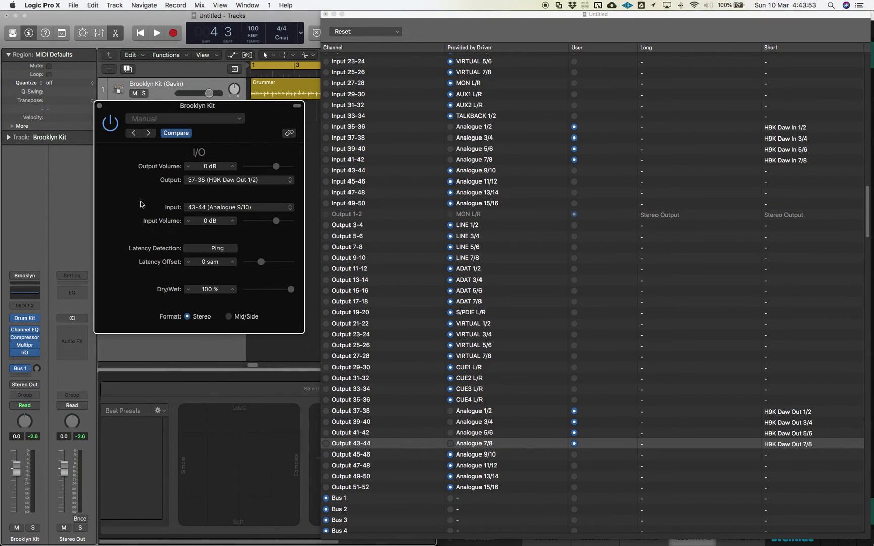
Step: Set the I/O plug-in's input to 35-36 (H9K Daw In 1/2) and close the plug-in window
{"action": "left_click", "coordinate": [227, 208]}
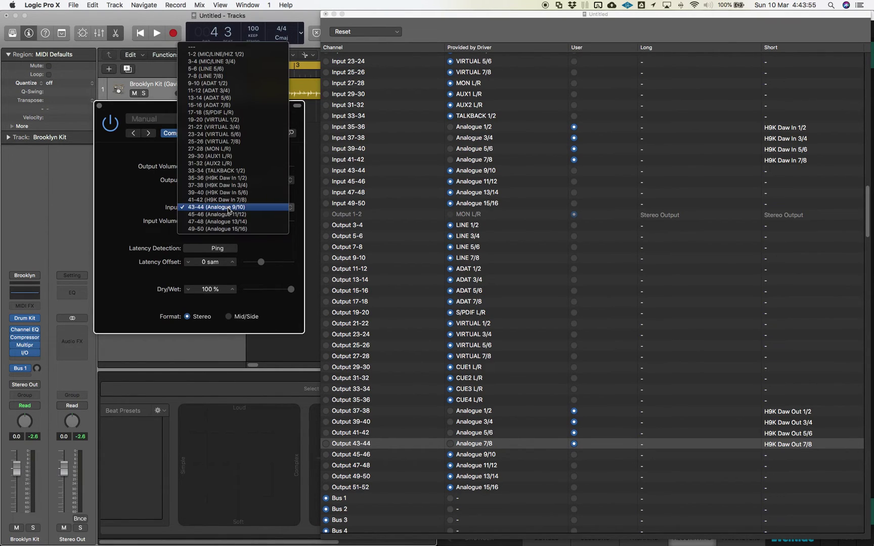
{"action": "left_click", "coordinate": [228, 178]}
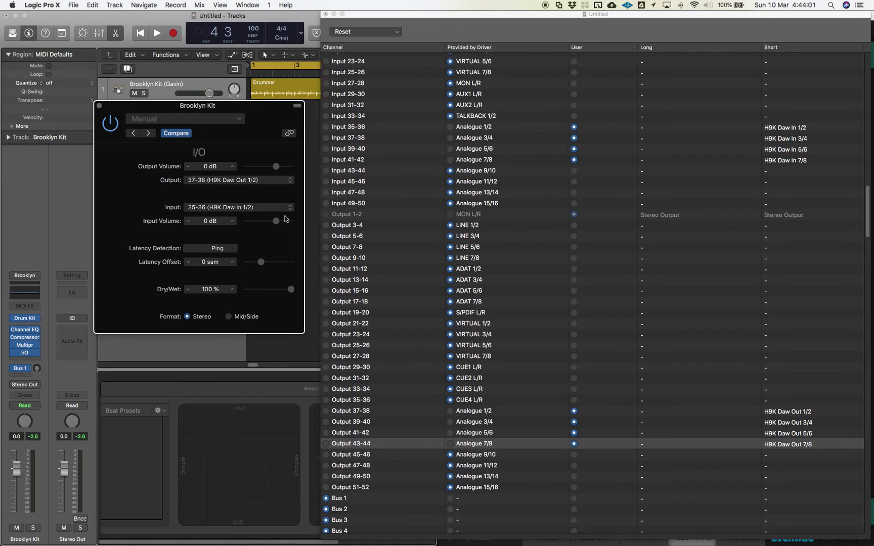
{"action": "left_click", "coordinate": [99, 106]}
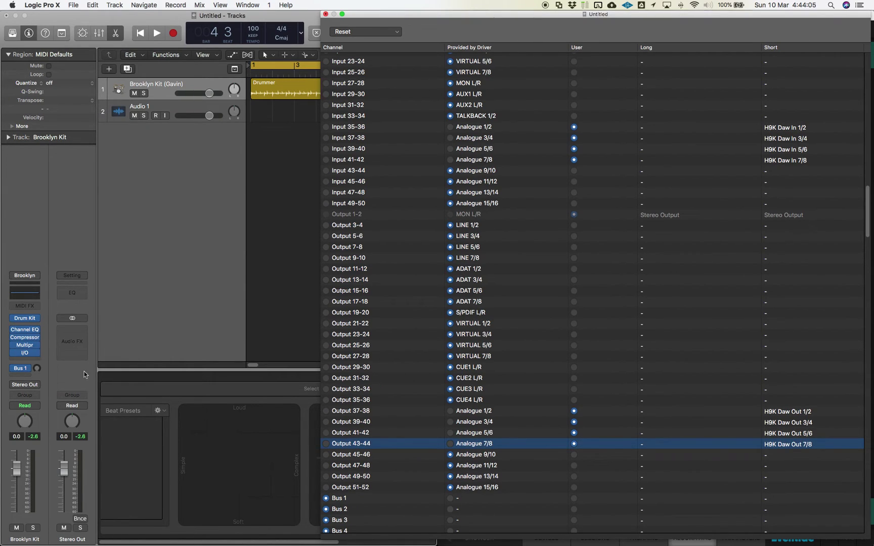
Step: Examine how the hardware outputs are named among the Brooklyn Kit channel strip's output choices, keeping Stereo Output
{"action": "left_click", "coordinate": [24, 384]}
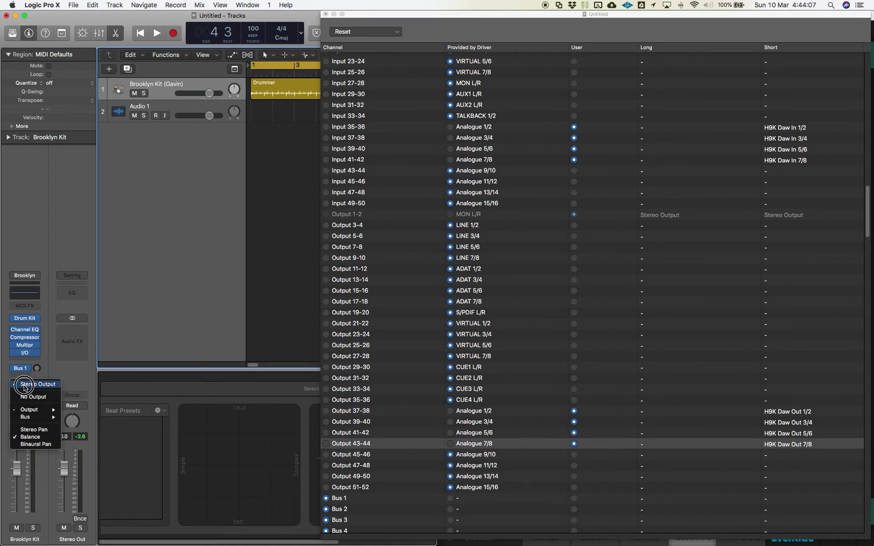
{"action": "mouse_move", "coordinate": [25, 411]}
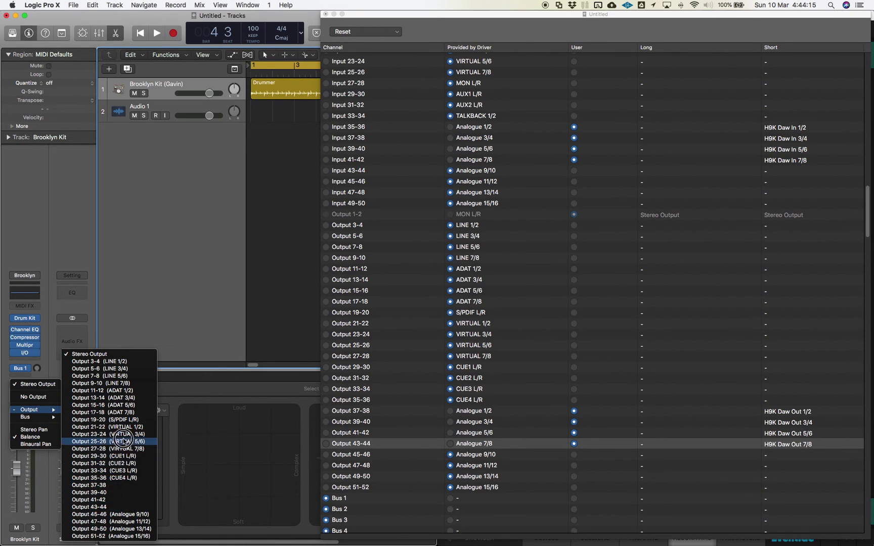
{"action": "left_click_drag", "start_coordinate": [112, 355], "coordinate": [337, 396]}
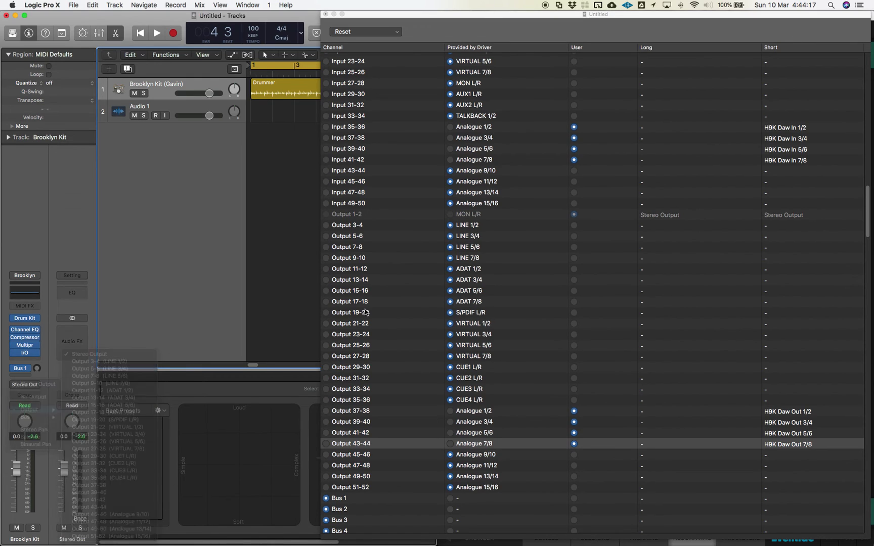
Step: Copy Input 35-36's short label "H9K Daw In 1/2" into its long label
{"action": "double_click", "coordinate": [784, 128]}
{"action": "key", "text": "super+c"}
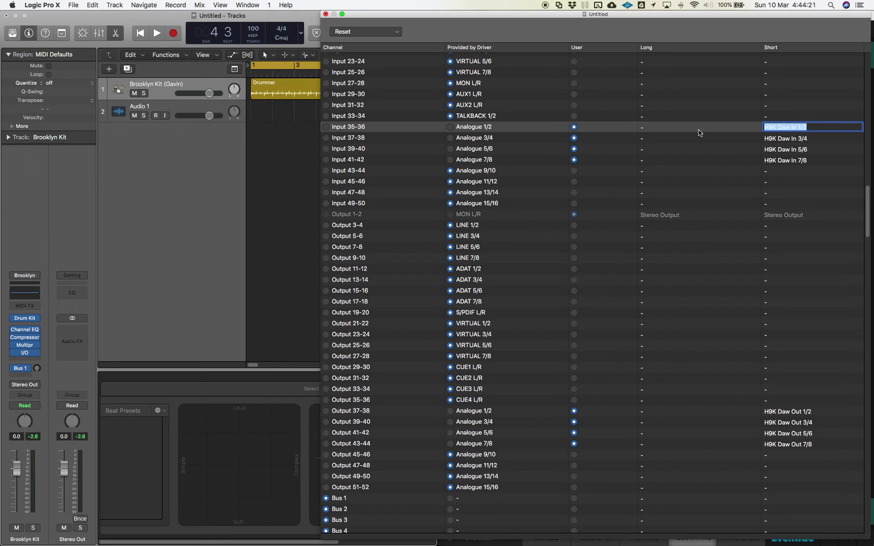
{"action": "double_click", "coordinate": [656, 127]}
{"action": "key", "text": "super+v"}
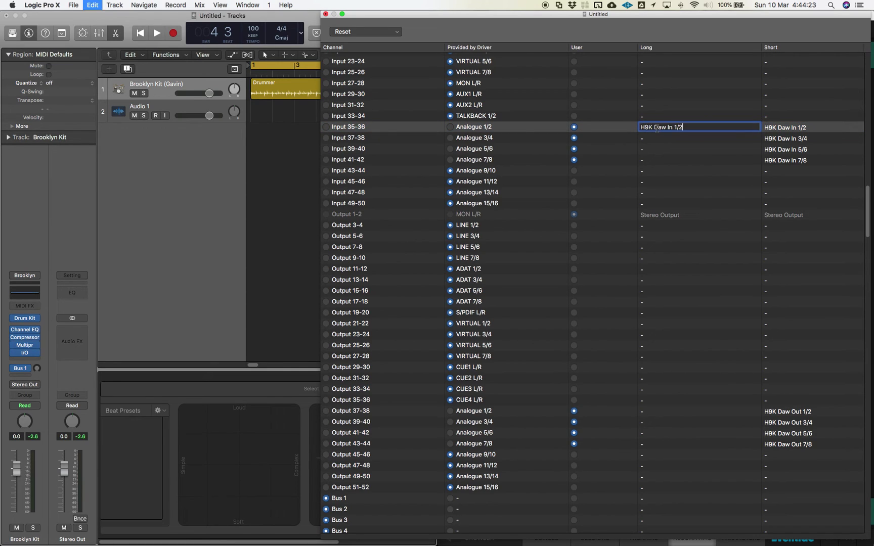
{"action": "key", "text": "Return"}
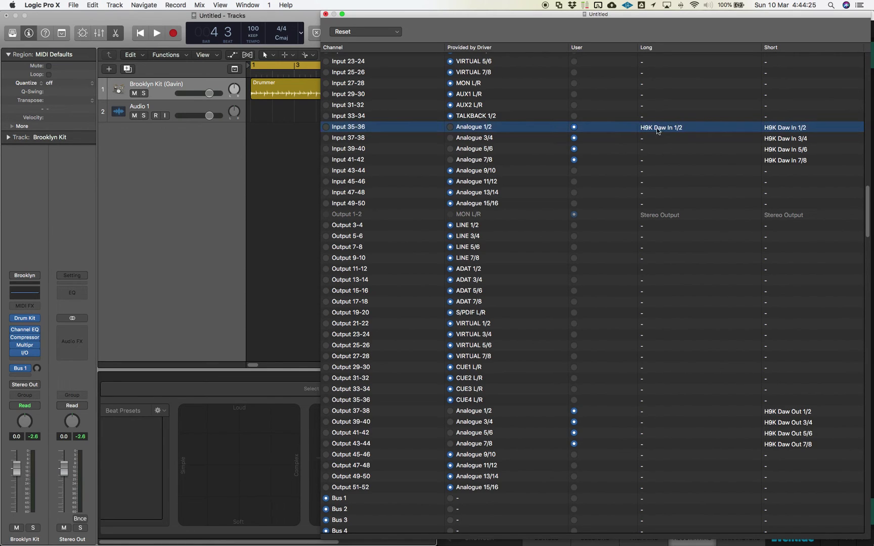
Step: Give Output 37-38 the long label "H9K Daw Out 1/2", adapting the copied input label
{"action": "double_click", "coordinate": [664, 414]}
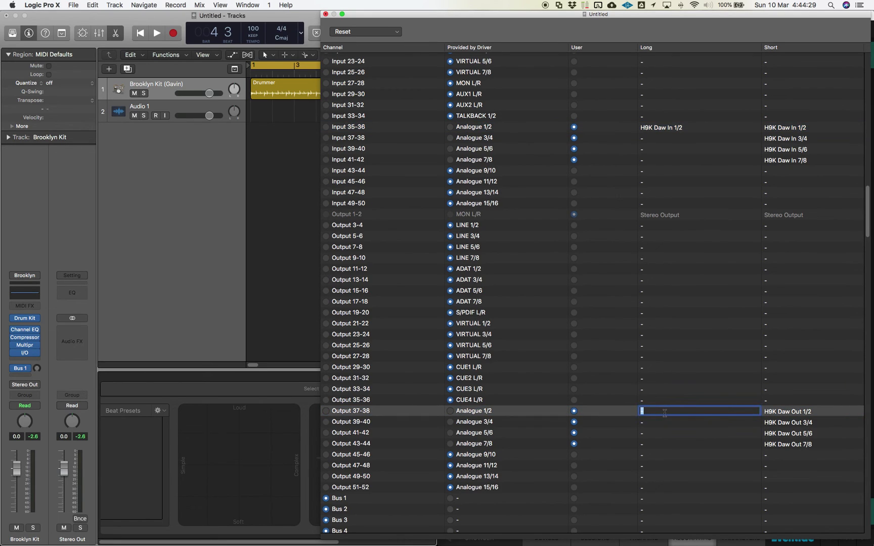
{"action": "key", "text": "super+v"}
{"action": "key", "text": "BackSpace"}
{"action": "key", "text": "BackSpace"}
{"action": "type", "text": "Out"}
{"action": "key", "text": "Return"}
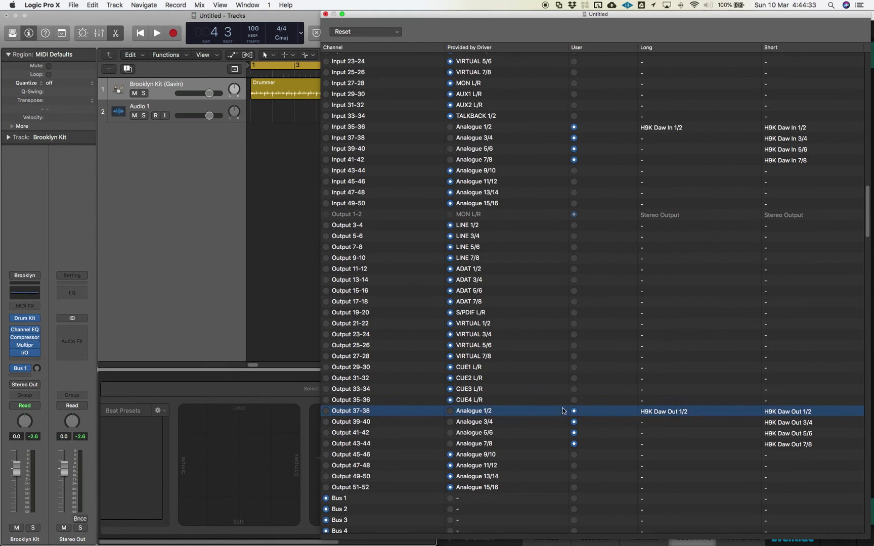
Step: Check the Brooklyn Kit channel strip's output choices for the Output 37-38 label
{"action": "left_click", "coordinate": [26, 385]}
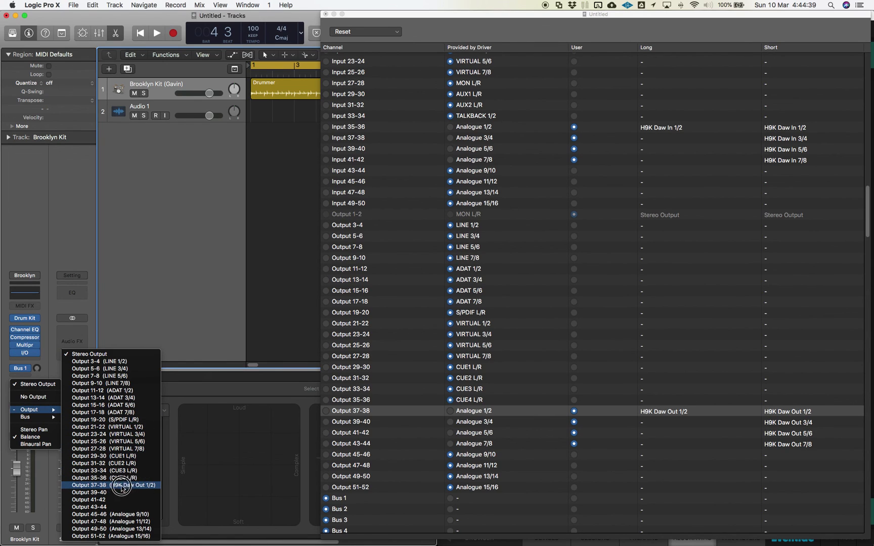
{"action": "left_click", "coordinate": [87, 484]}
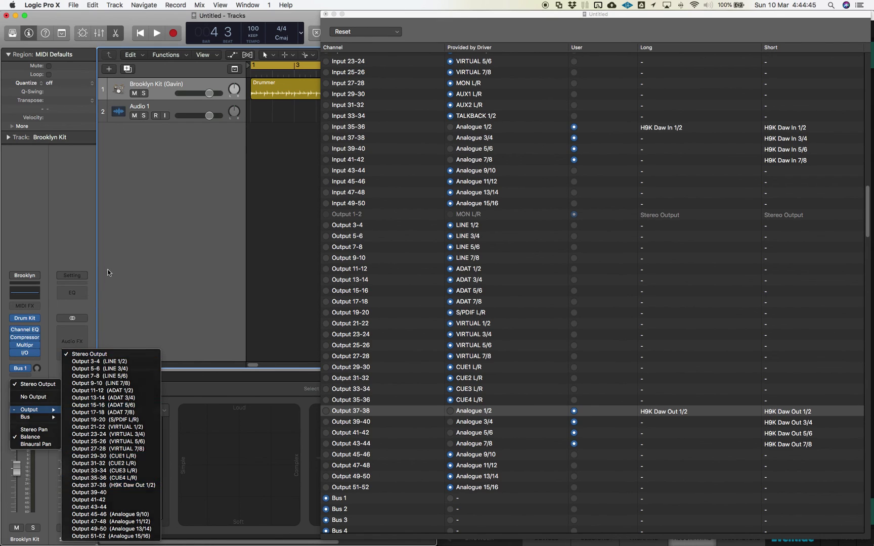